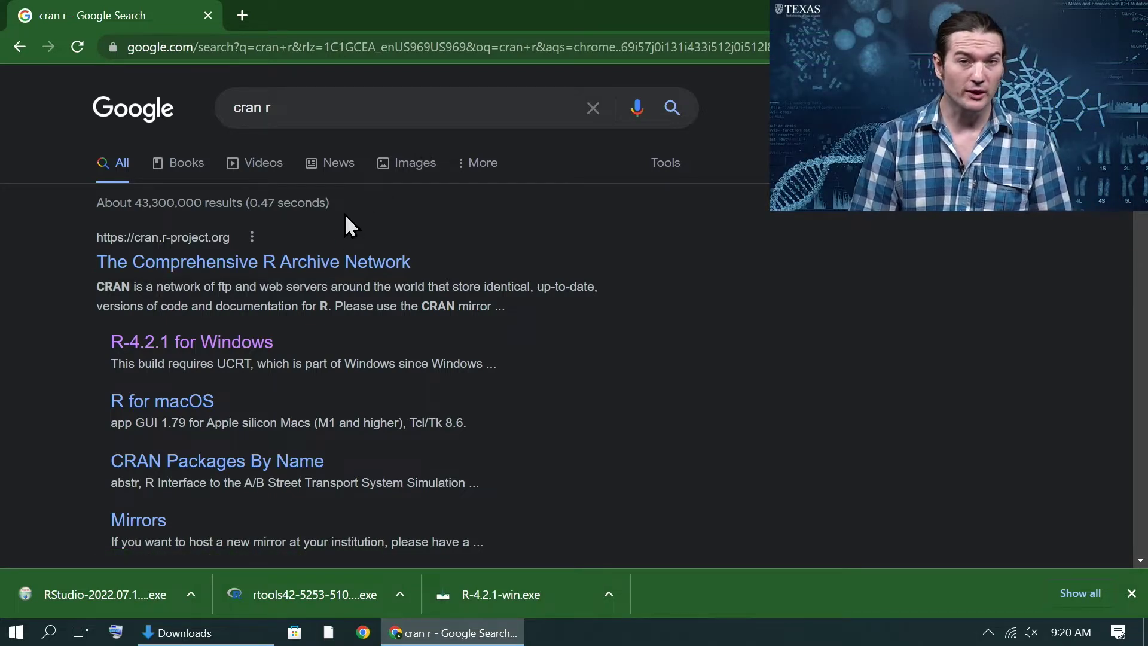
Open the Comprehensive R Archive Network result, then its 'Download R for Windows' page.
{"action": "left_click", "coordinate": [308, 264]}
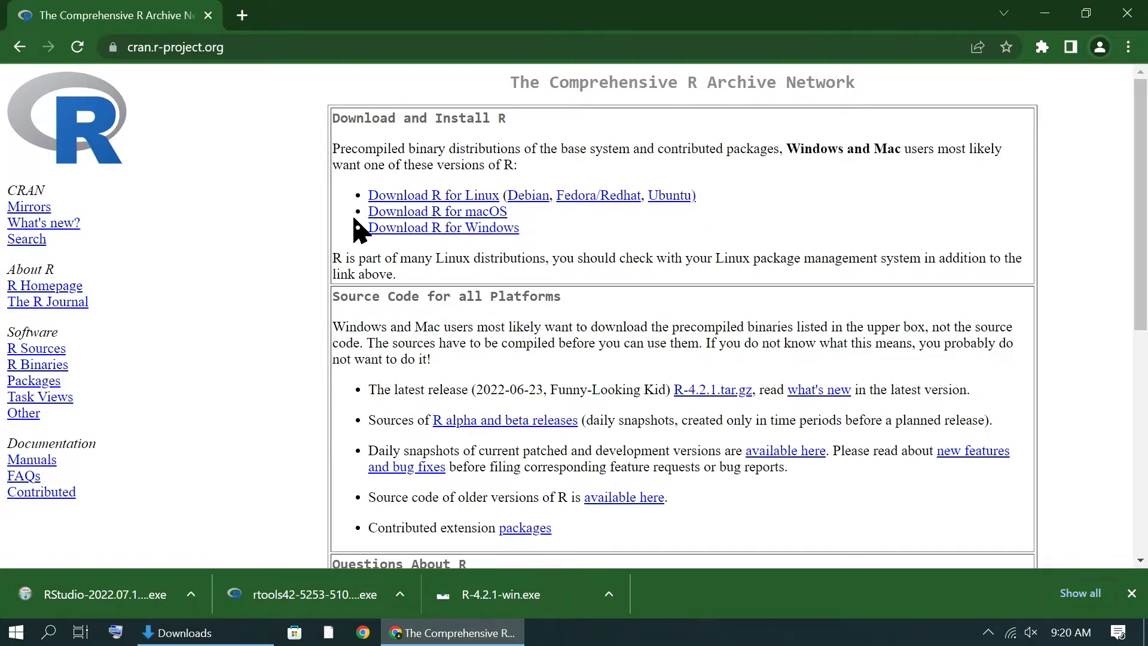
{"action": "left_click", "coordinate": [467, 229]}
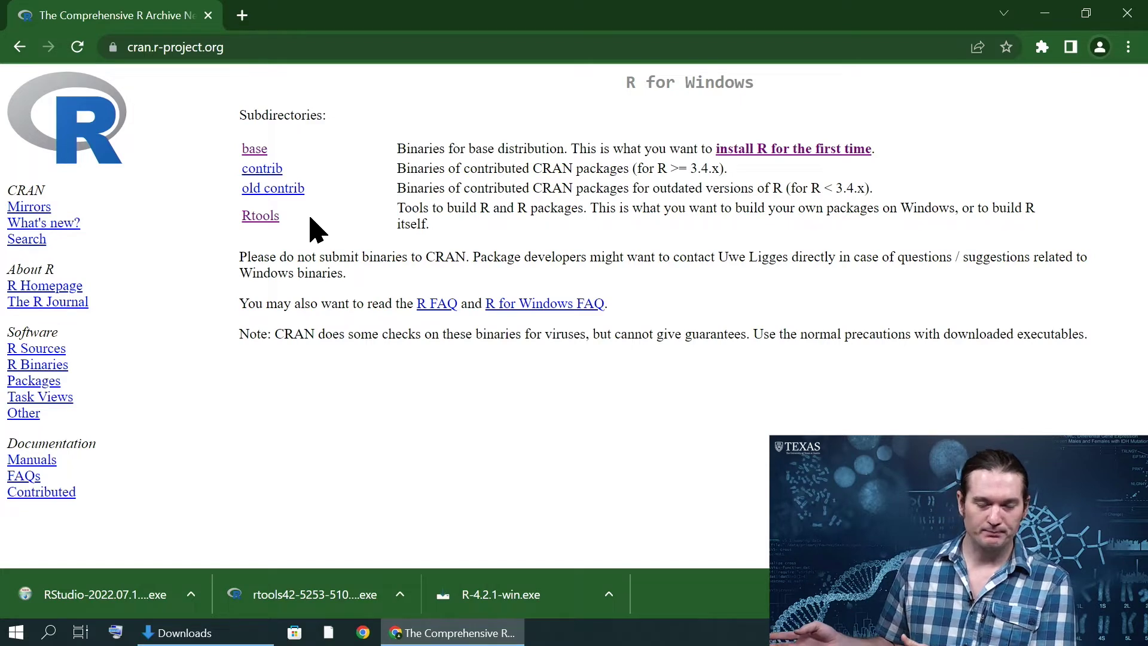
Open the R base distribution page, then bring up the Windows Start menu.
{"action": "left_click", "coordinate": [250, 157]}
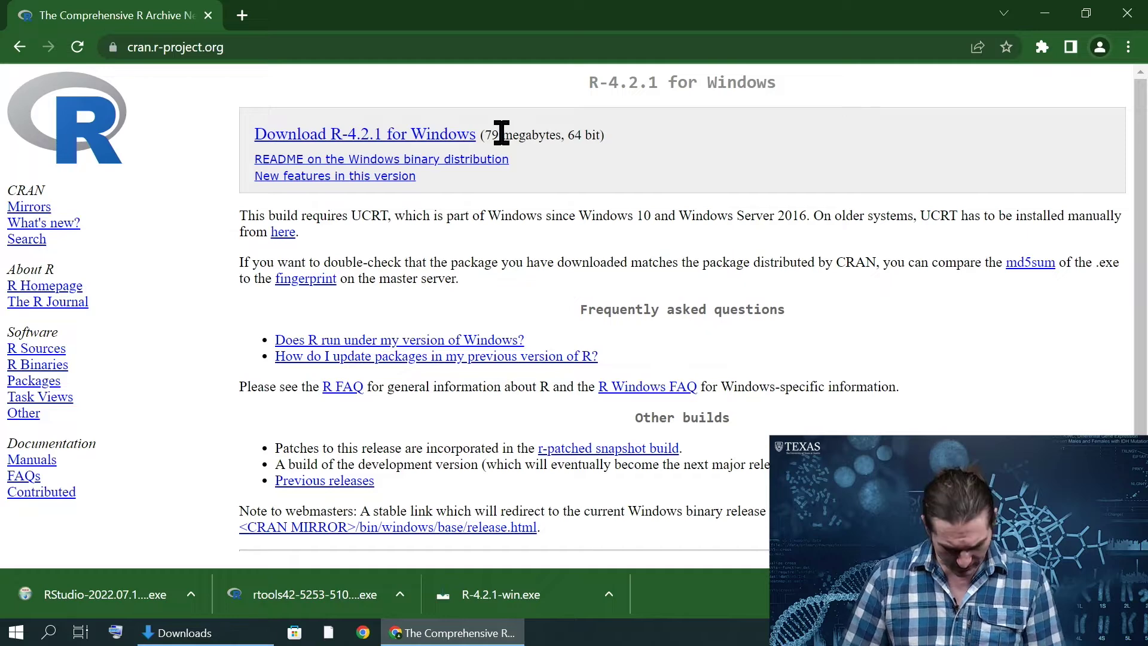
{"action": "key", "text": "super"}
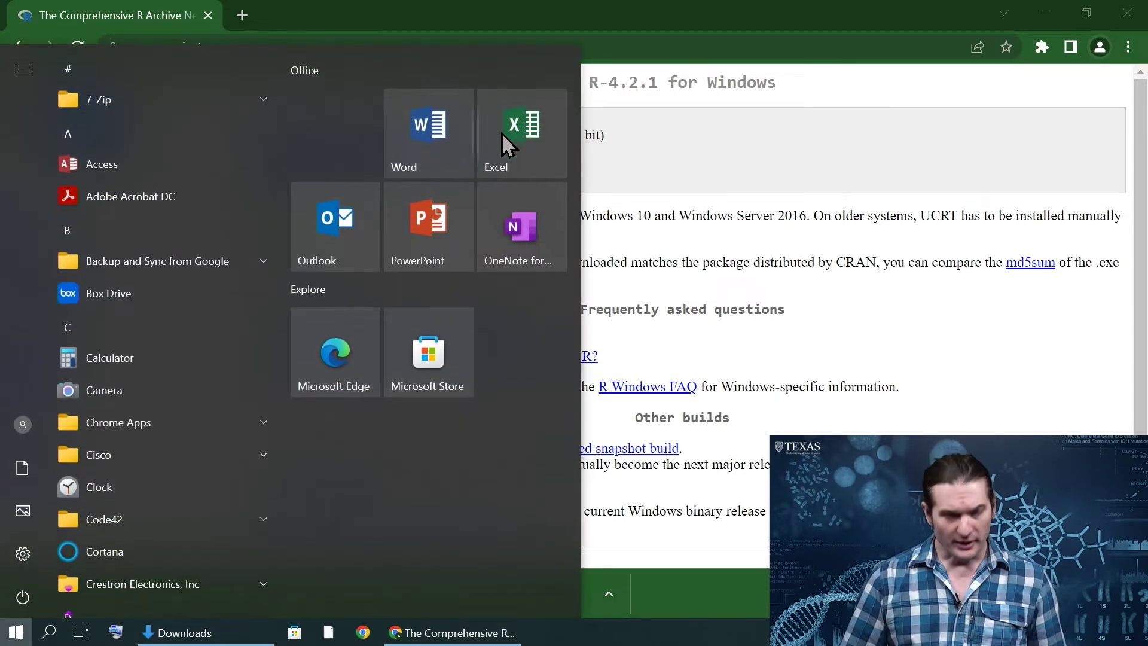
Search for Settings and open System > About.
{"action": "type", "text": "settings"}
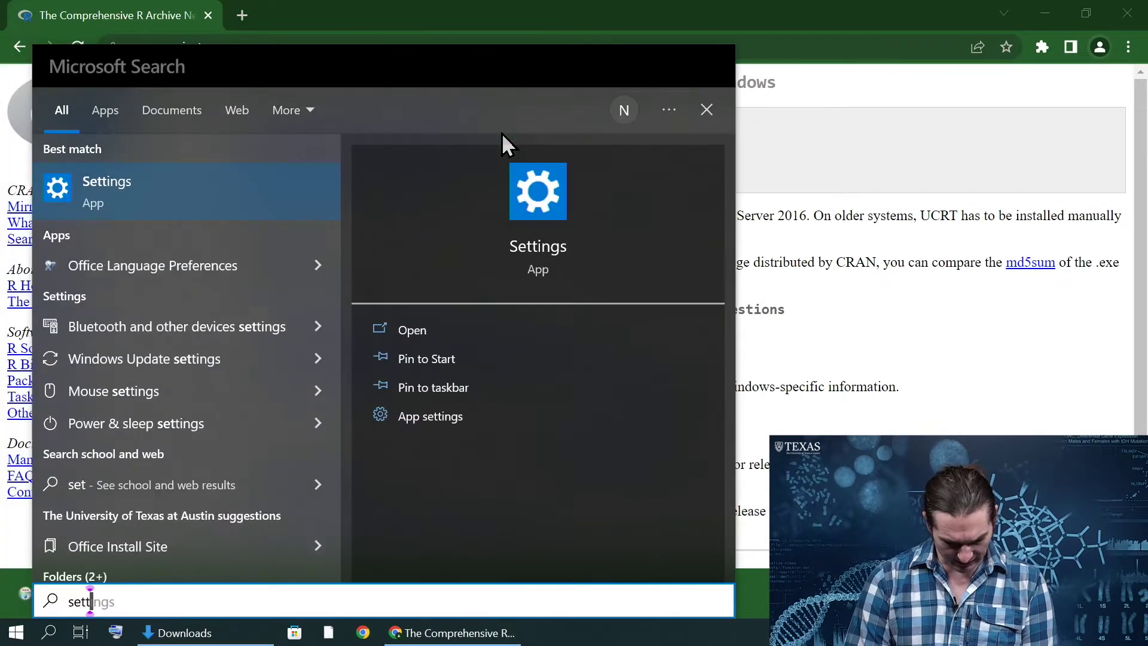
{"action": "left_click", "coordinate": [212, 205]}
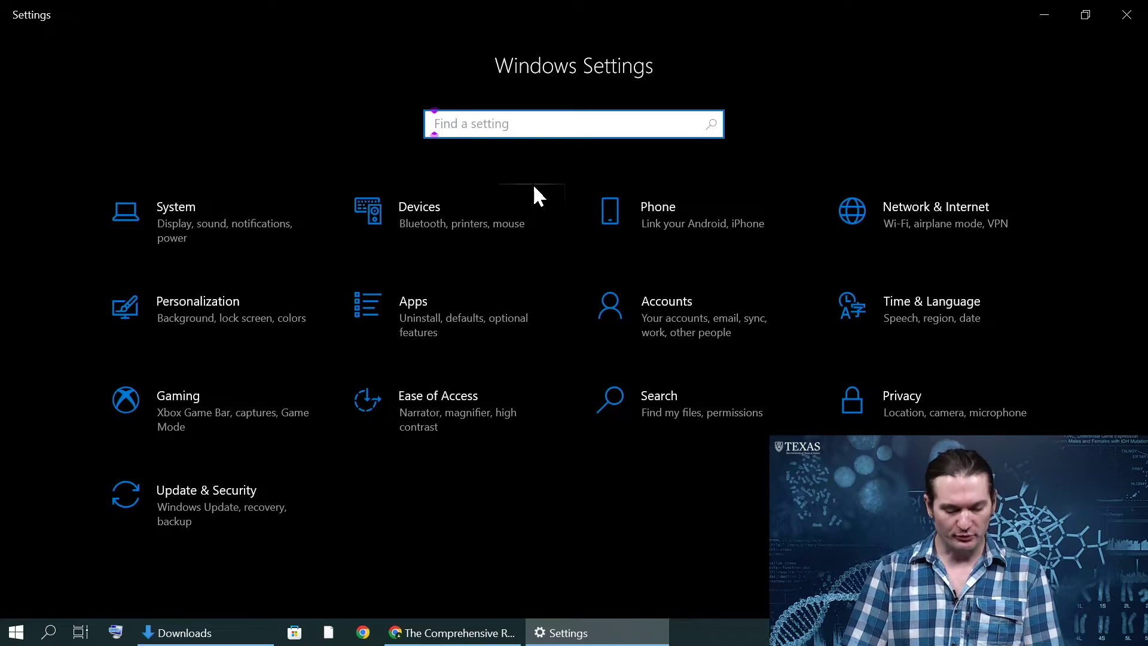
{"action": "left_click", "coordinate": [209, 206]}
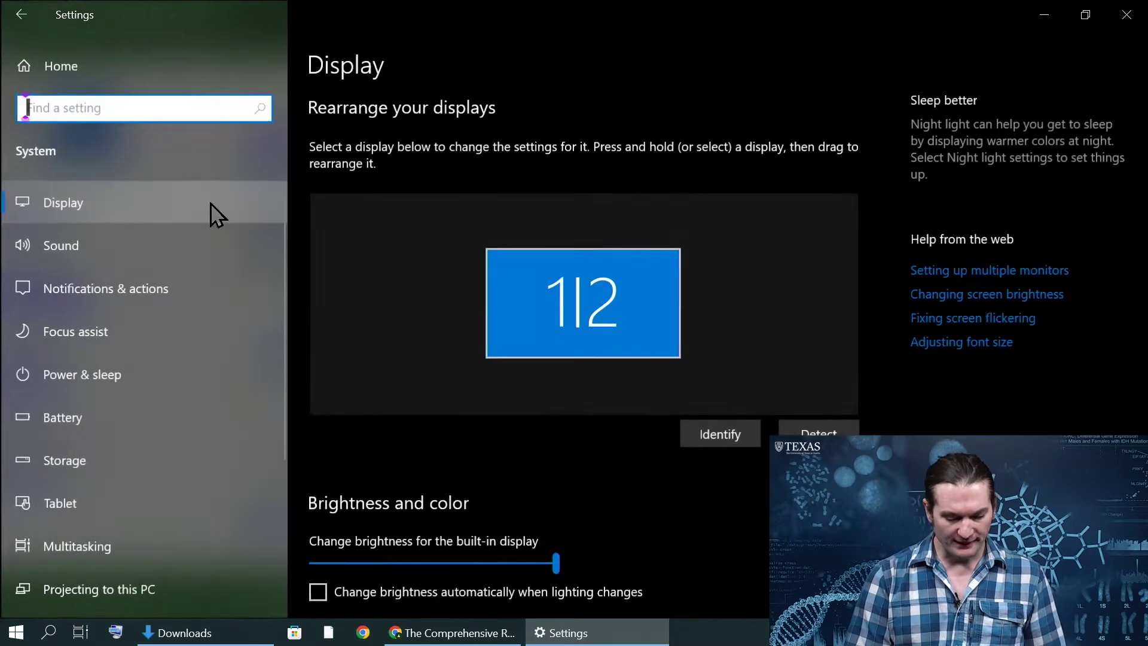
{"action": "scroll", "coordinate": [231, 353], "scroll_direction": "down", "scroll_amount": 4}
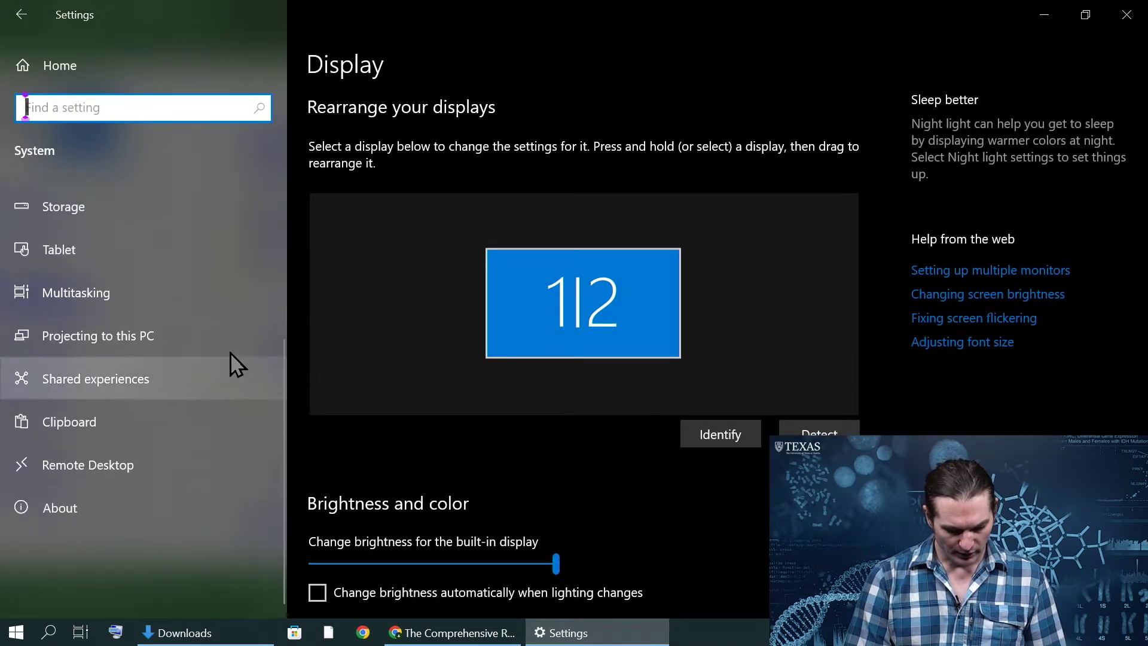
{"action": "left_click", "coordinate": [52, 532]}
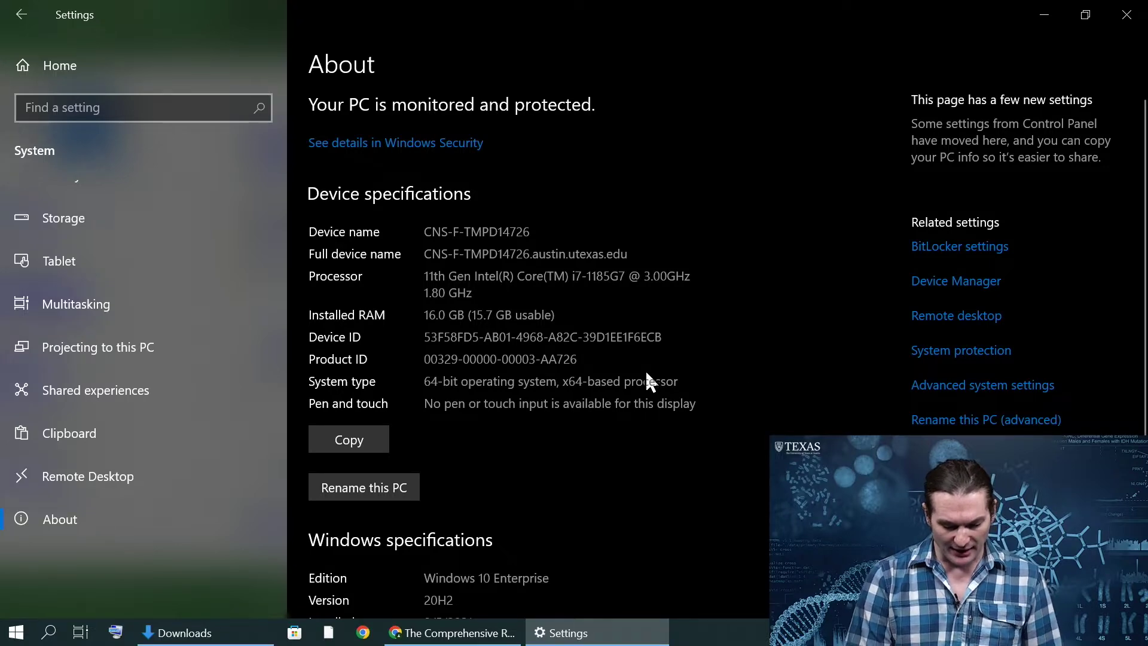
Highlight the Windows 10 Enterprise edition and 64-bit system type, then close Settings.
{"action": "scroll", "coordinate": [594, 362], "scroll_direction": "down", "scroll_amount": 3}
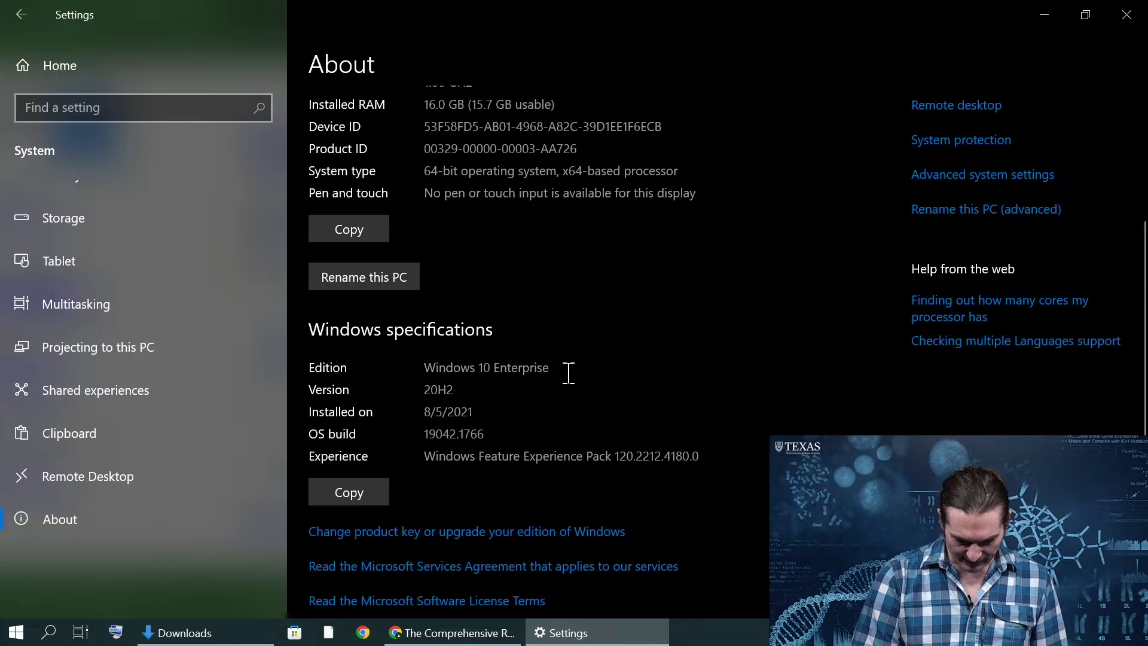
{"action": "left_click_drag", "start_coordinate": [568, 373], "coordinate": [417, 375]}
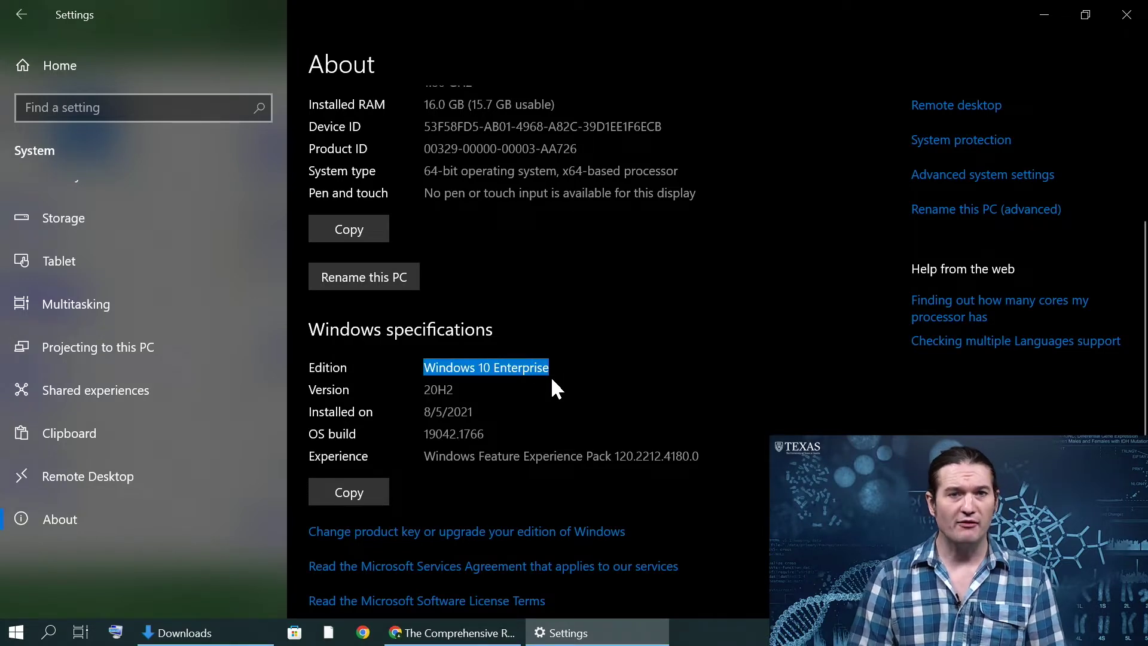
{"action": "scroll", "coordinate": [551, 379], "scroll_direction": "up", "scroll_amount": 3}
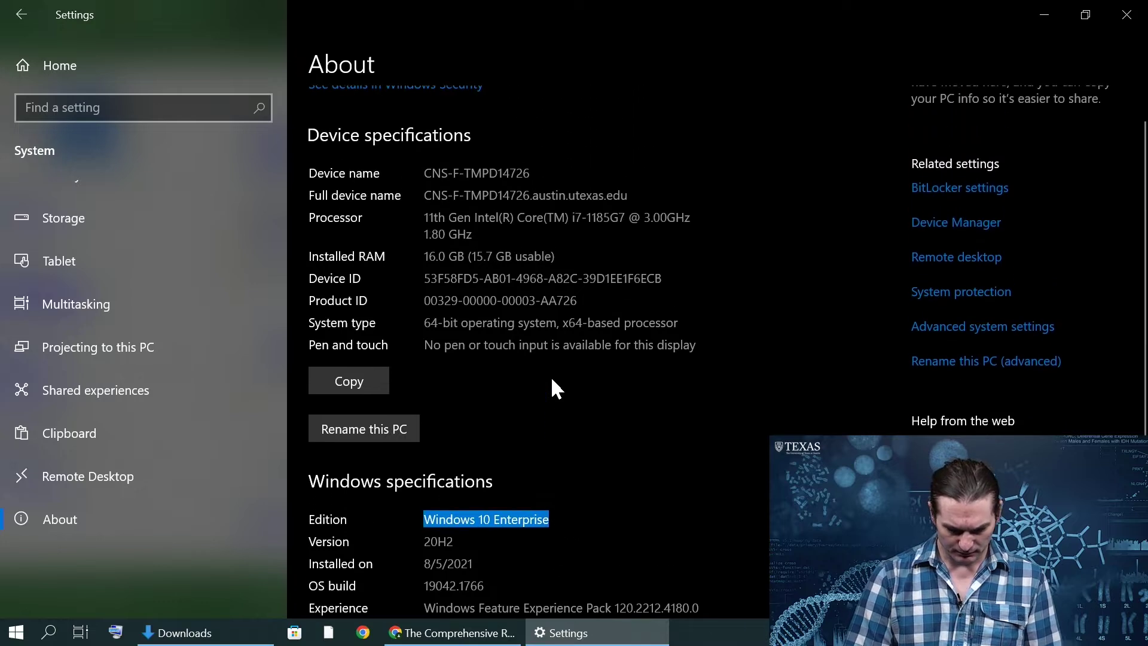
{"action": "scroll", "coordinate": [551, 376], "scroll_direction": "up", "scroll_amount": 1}
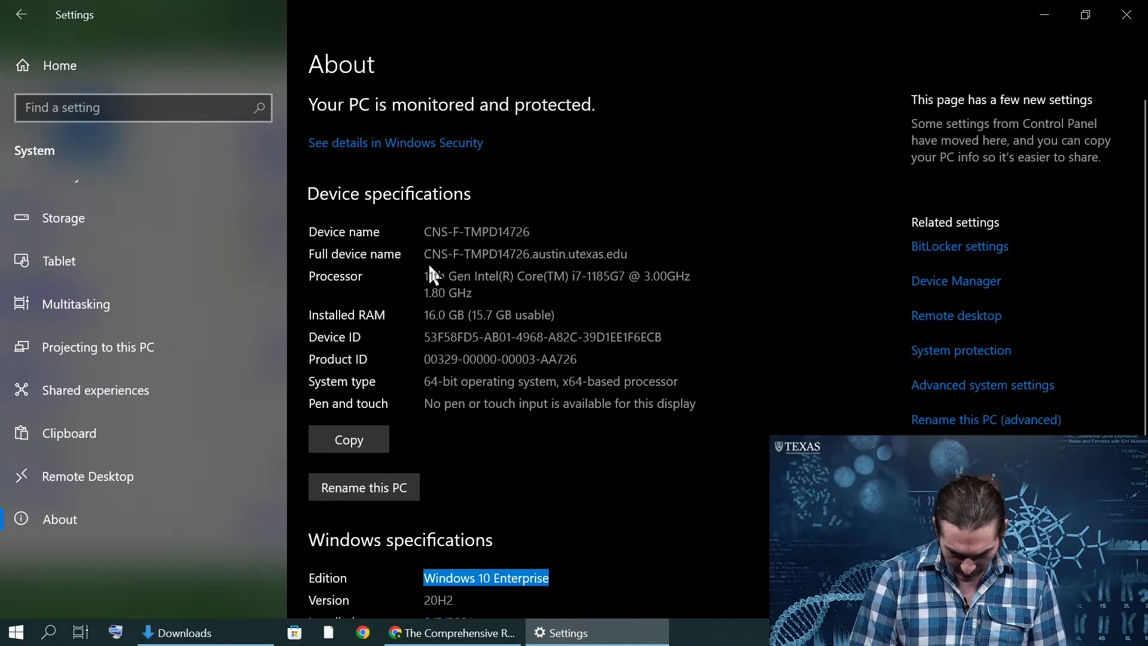
{"action": "scroll", "coordinate": [538, 335], "scroll_direction": "down", "scroll_amount": 3}
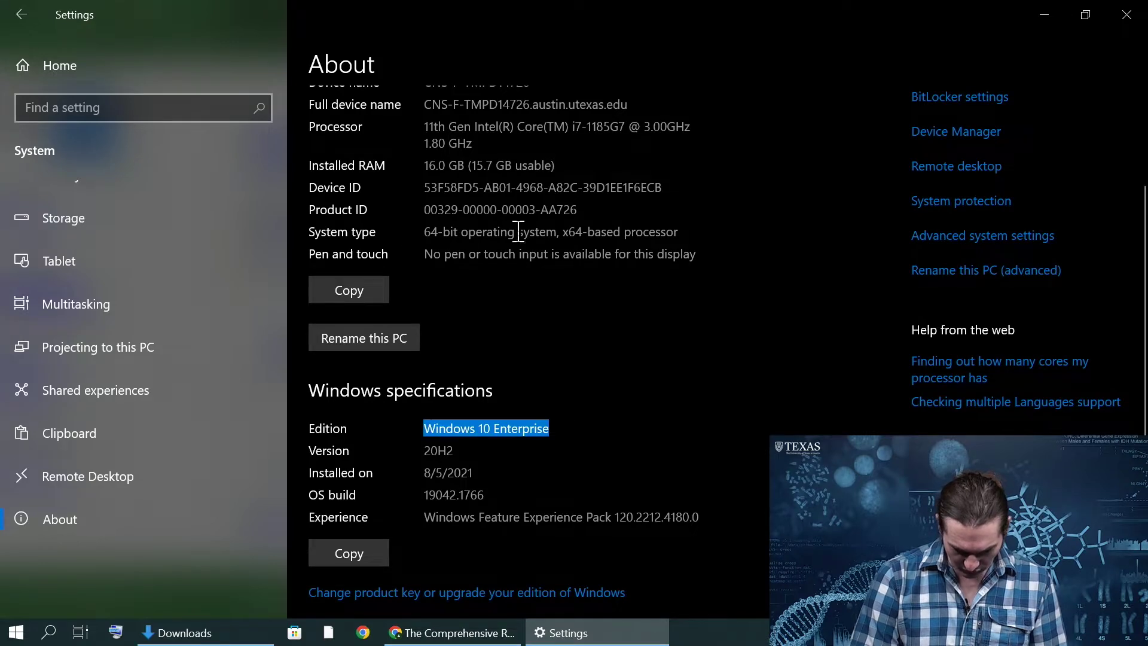
{"action": "left_click_drag", "start_coordinate": [688, 230], "coordinate": [413, 232]}
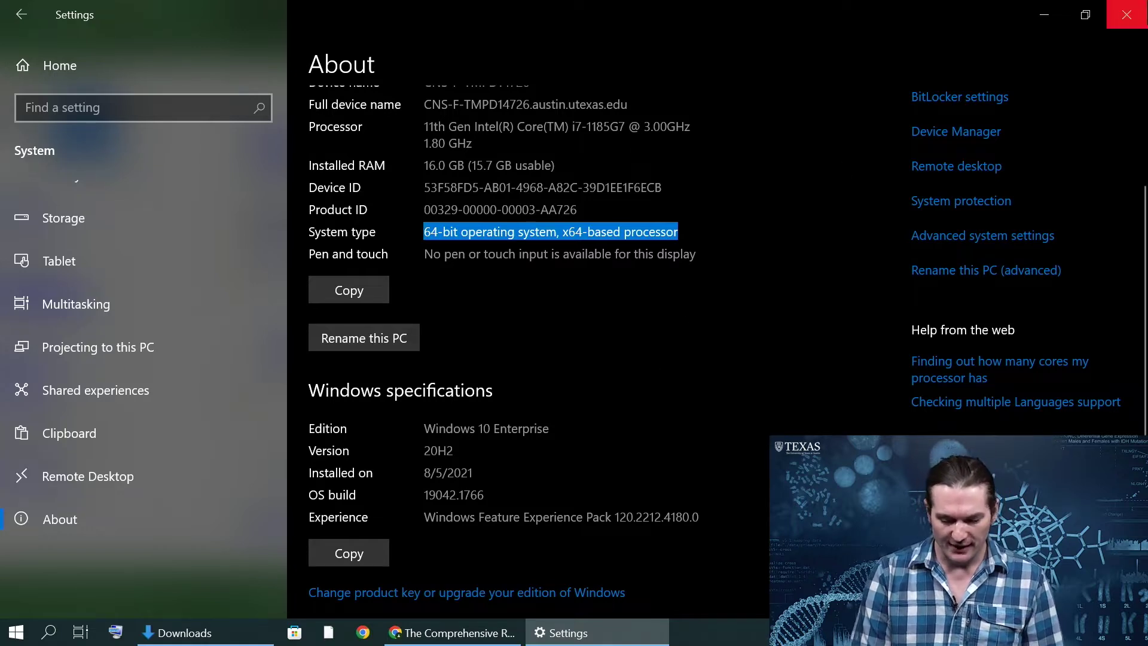
{"action": "left_click", "coordinate": [1128, 16]}
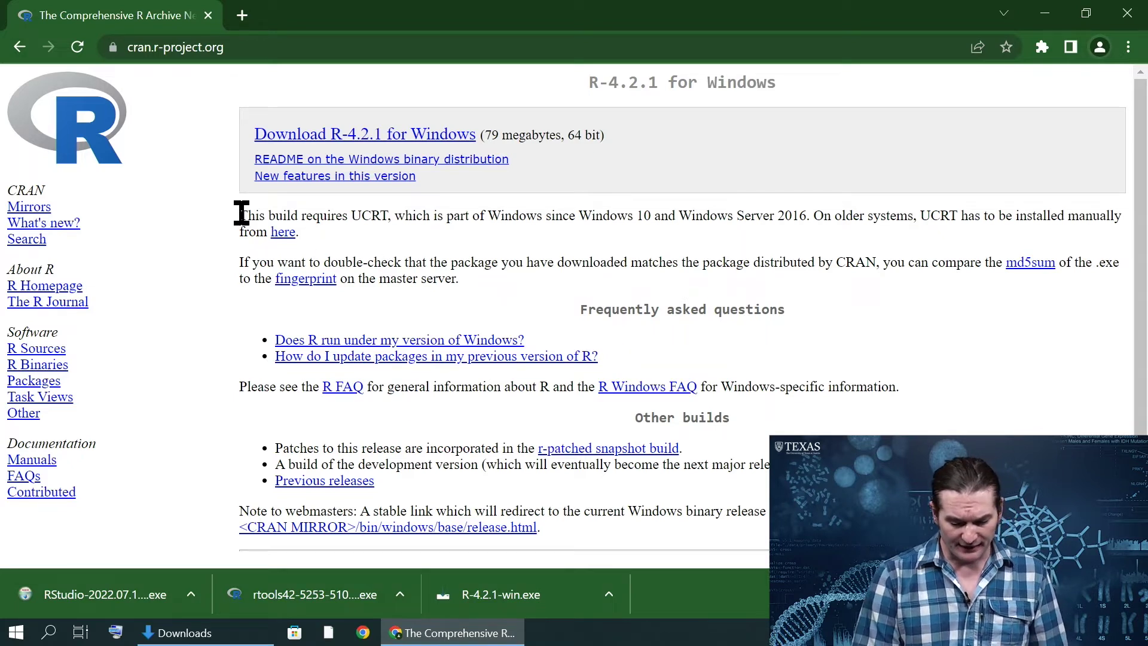
Highlight the UCRT requirement paragraphs, then return to the R for Windows page.
{"action": "left_click_drag", "start_coordinate": [241, 216], "coordinate": [513, 286]}
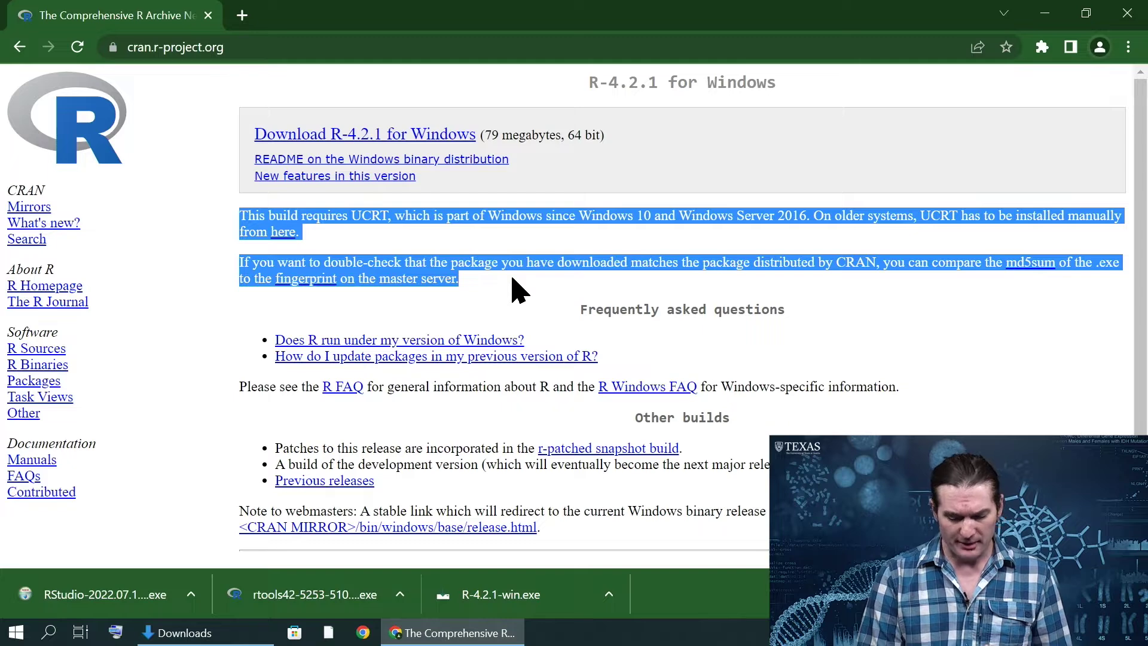
{"action": "left_click", "coordinate": [513, 279]}
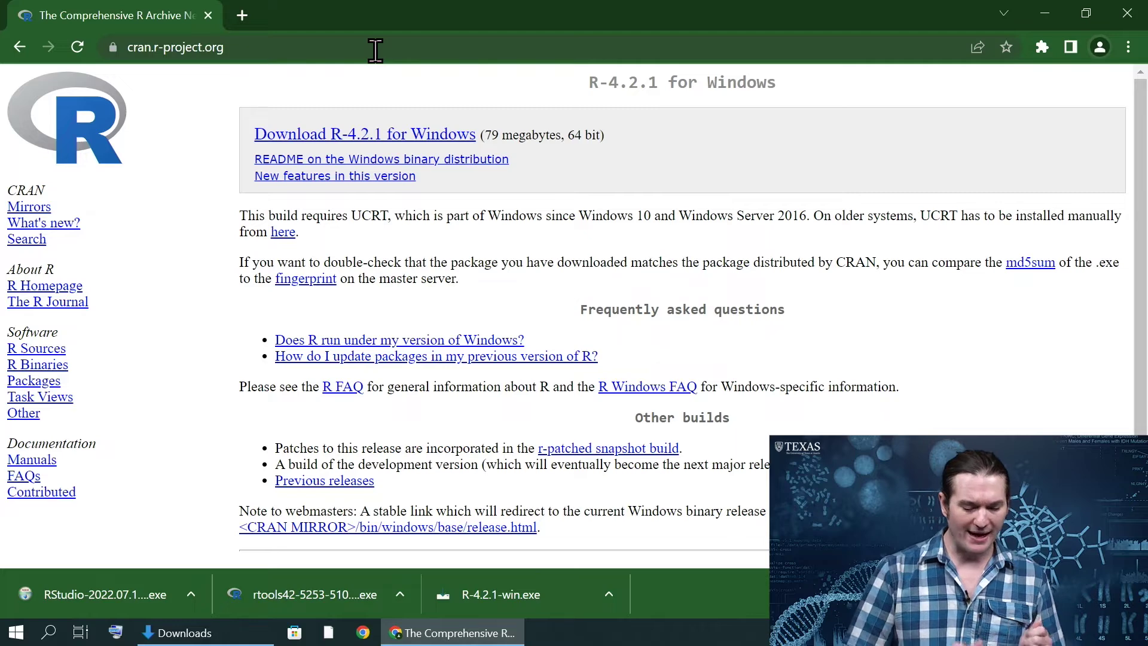
{"action": "left_click", "coordinate": [19, 48]}
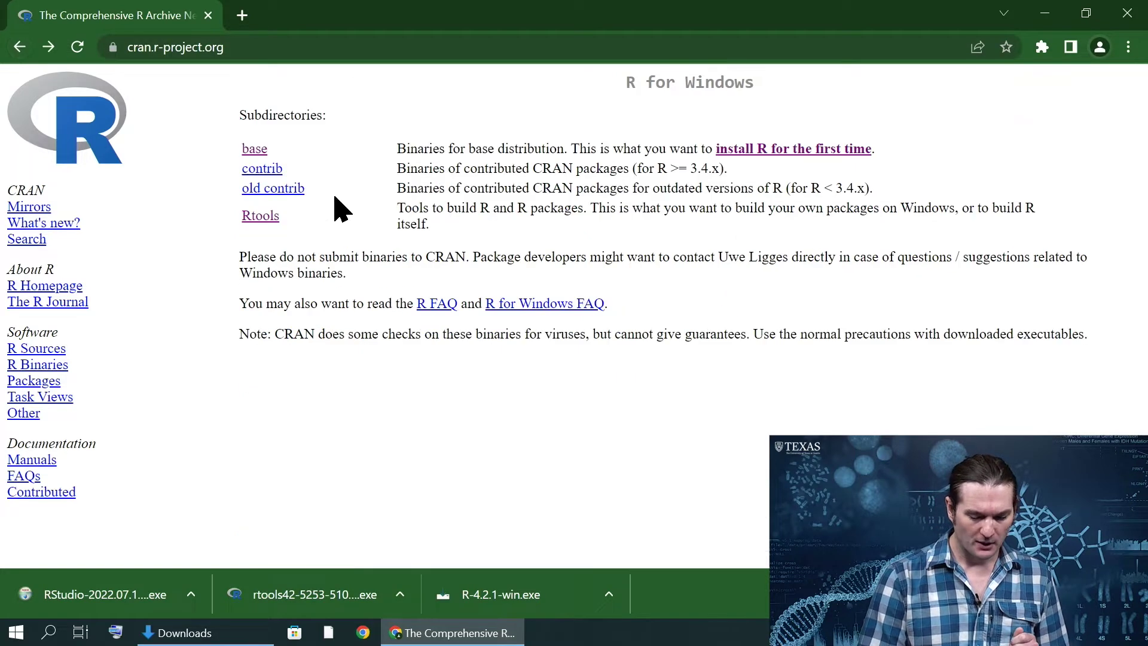
Open the Rtools page and highlight that RTools 4.2 is for R >= 4.2.0.
{"action": "left_click", "coordinate": [261, 220]}
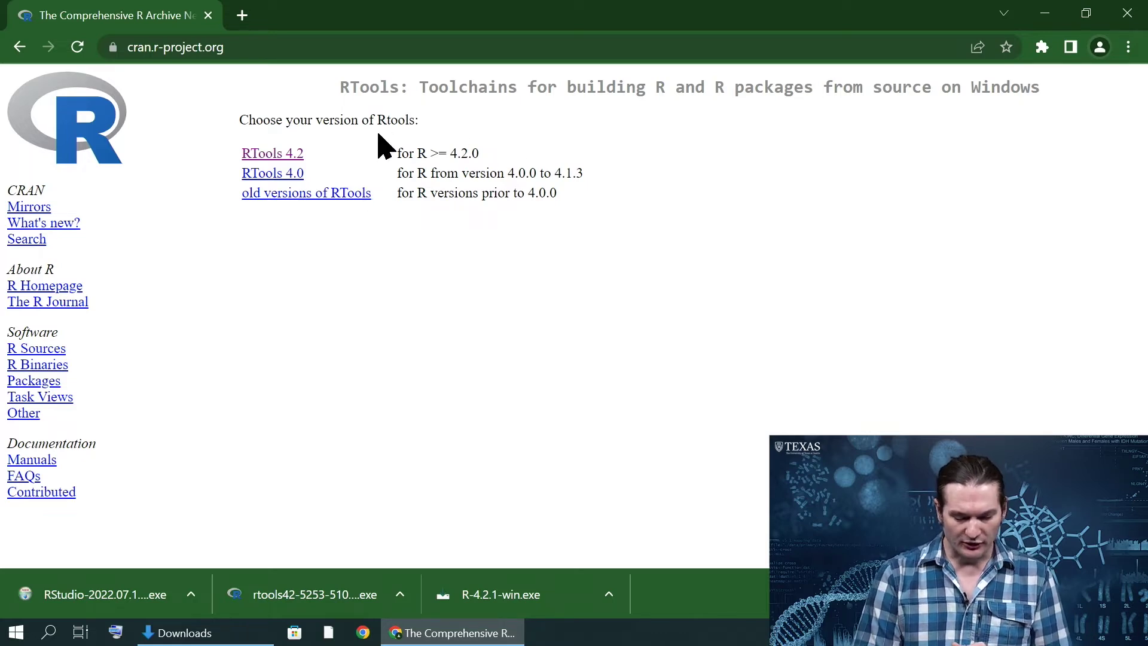
{"action": "left_click_drag", "start_coordinate": [379, 146], "coordinate": [507, 152]}
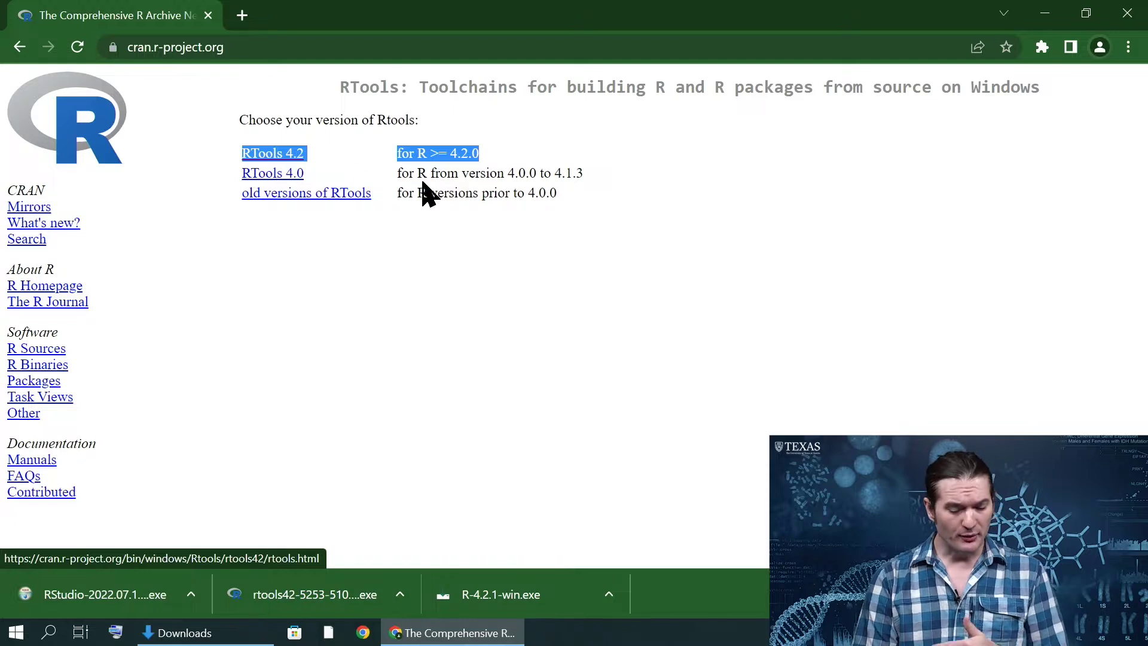
{"action": "left_click", "coordinate": [487, 157]}
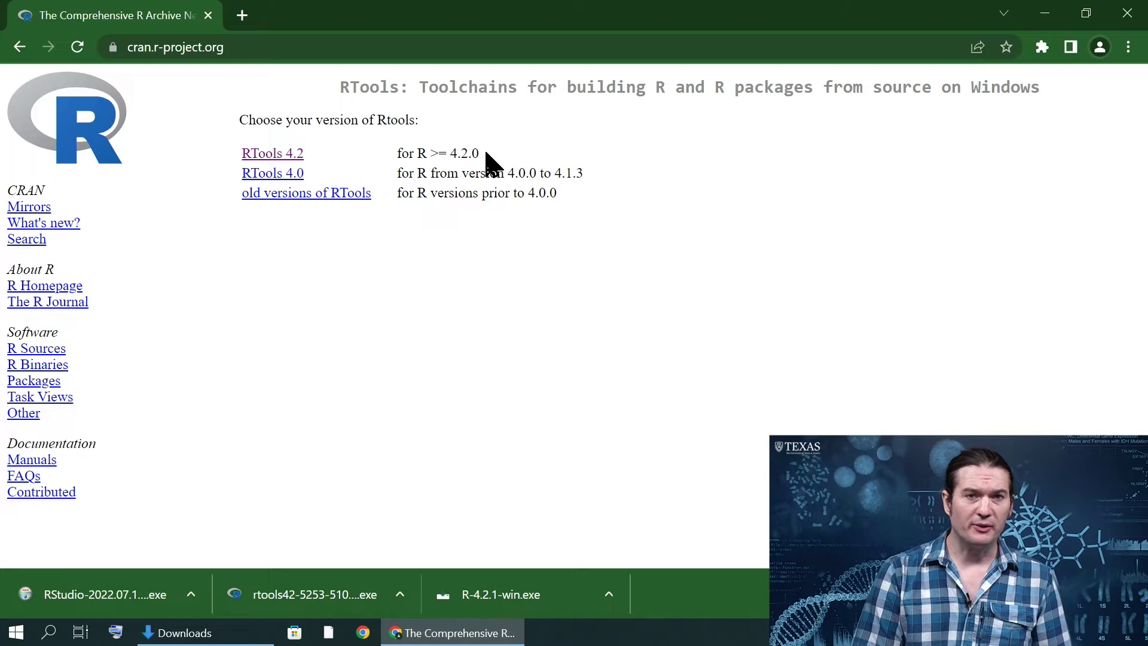
{"action": "left_click_drag", "start_coordinate": [487, 154], "coordinate": [376, 158]}
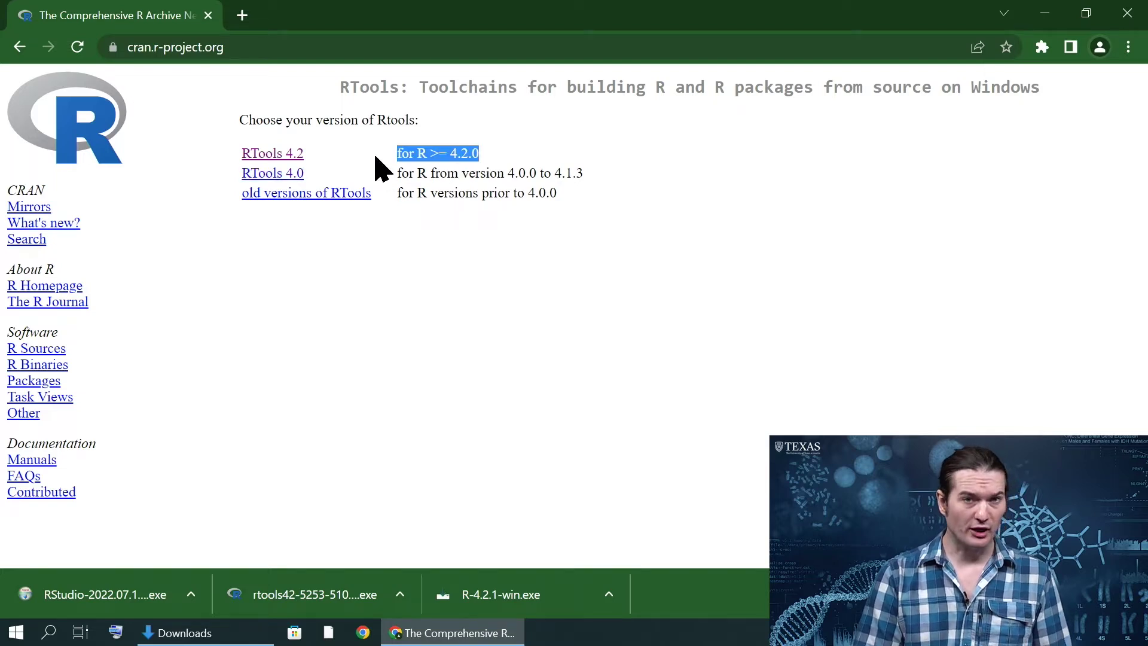
Review the Rtools42 for Windows page, then open a new tab and focus Google's search box.
{"action": "left_click", "coordinate": [297, 156]}
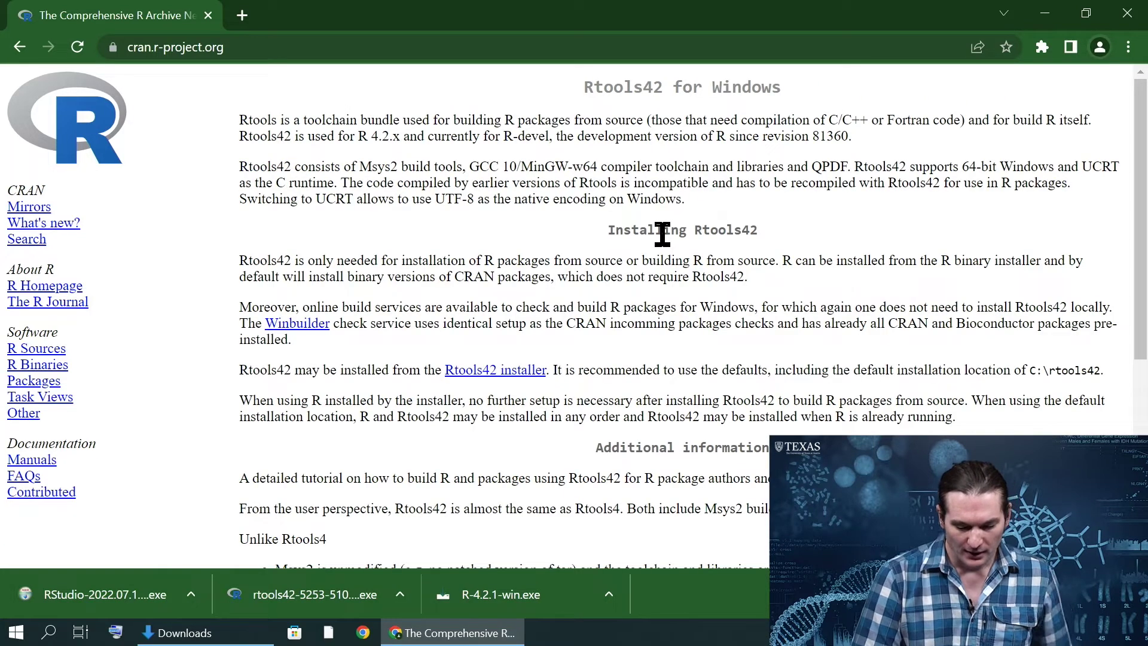
{"action": "scroll", "coordinate": [663, 233], "scroll_direction": "down", "scroll_amount": 5}
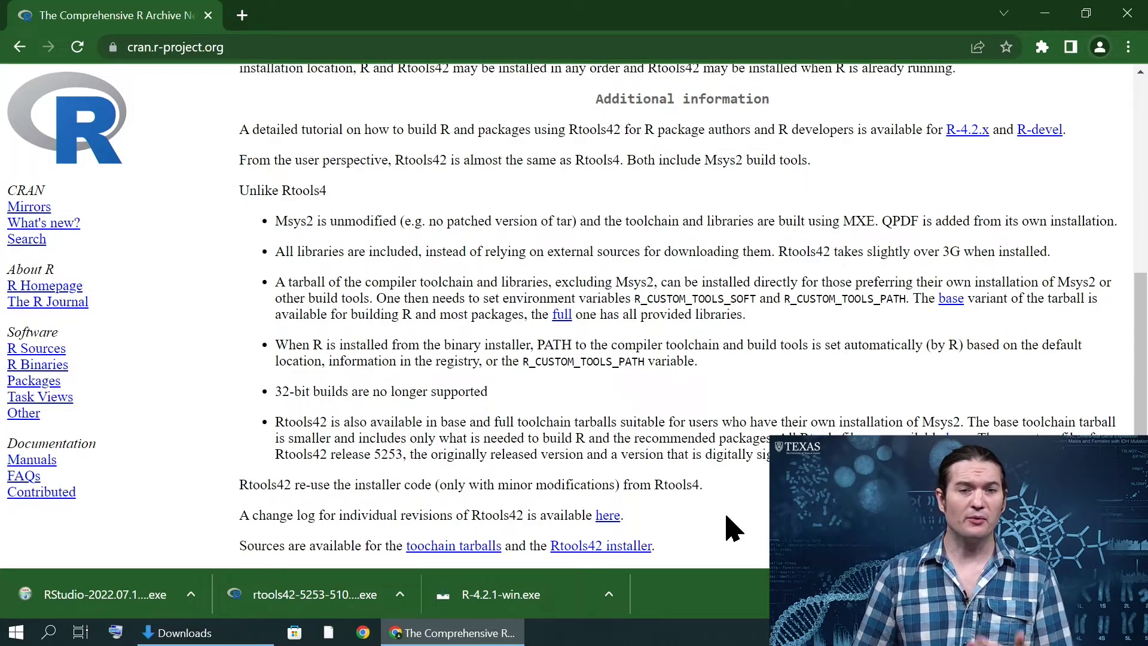
{"action": "scroll", "coordinate": [708, 526], "scroll_direction": "up", "scroll_amount": 6}
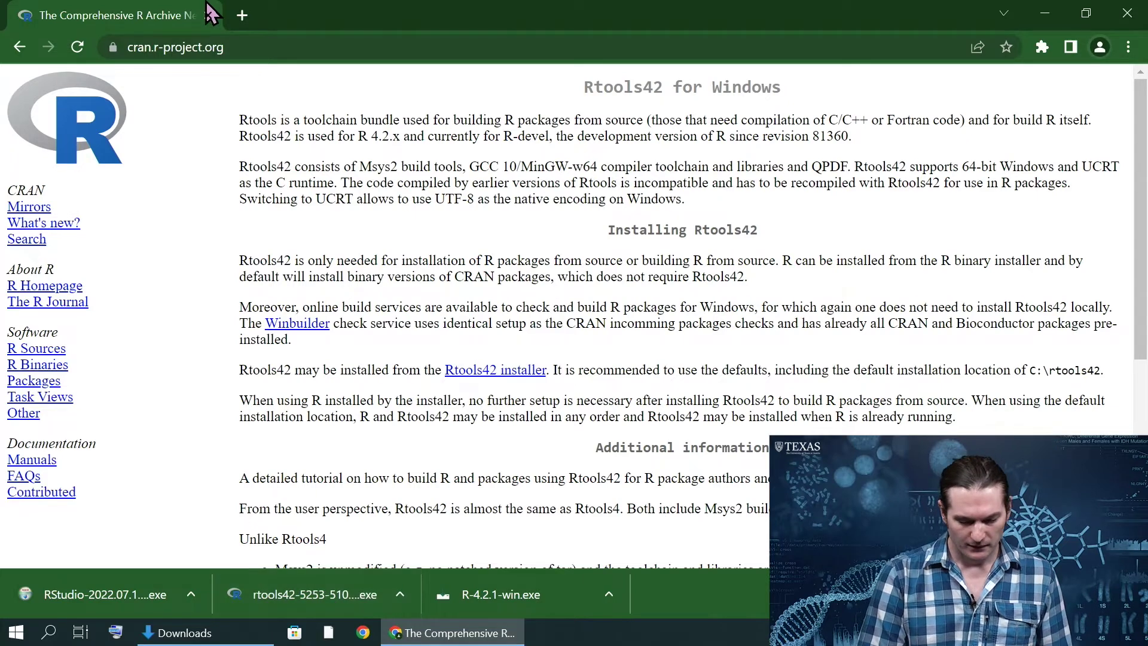
{"action": "left_click", "coordinate": [241, 15]}
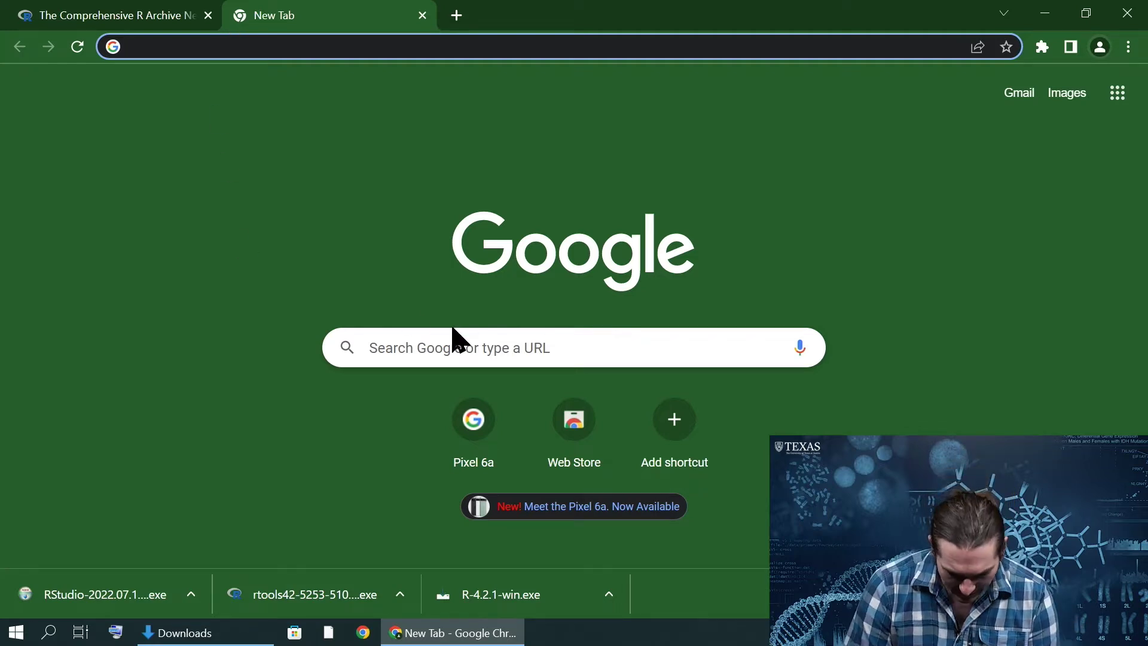
{"action": "left_click", "coordinate": [420, 340]}
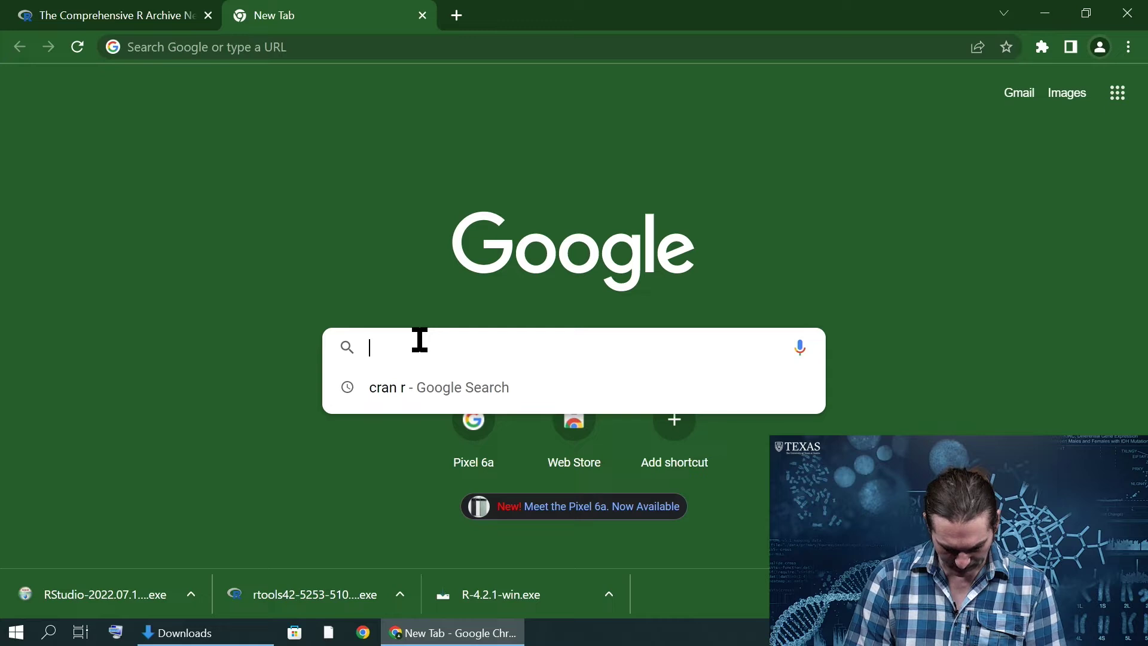
Search Google for 'rstudio', open the RStudio site and go to its Download page.
{"action": "type", "text": "rstudio"}
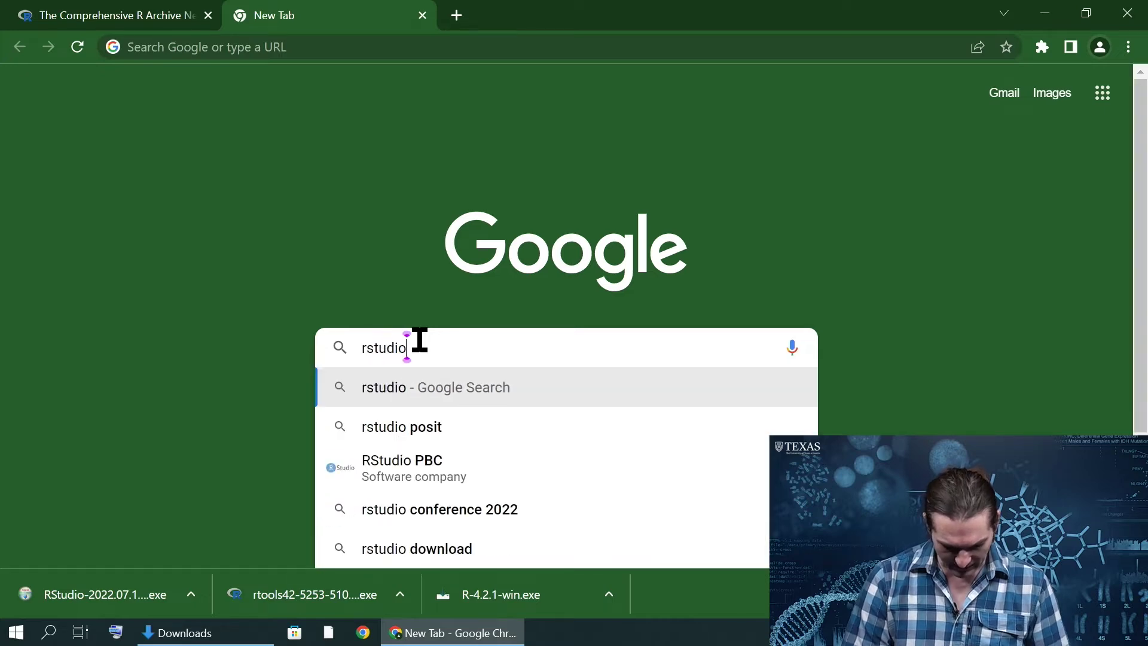
{"action": "key", "text": "Return"}
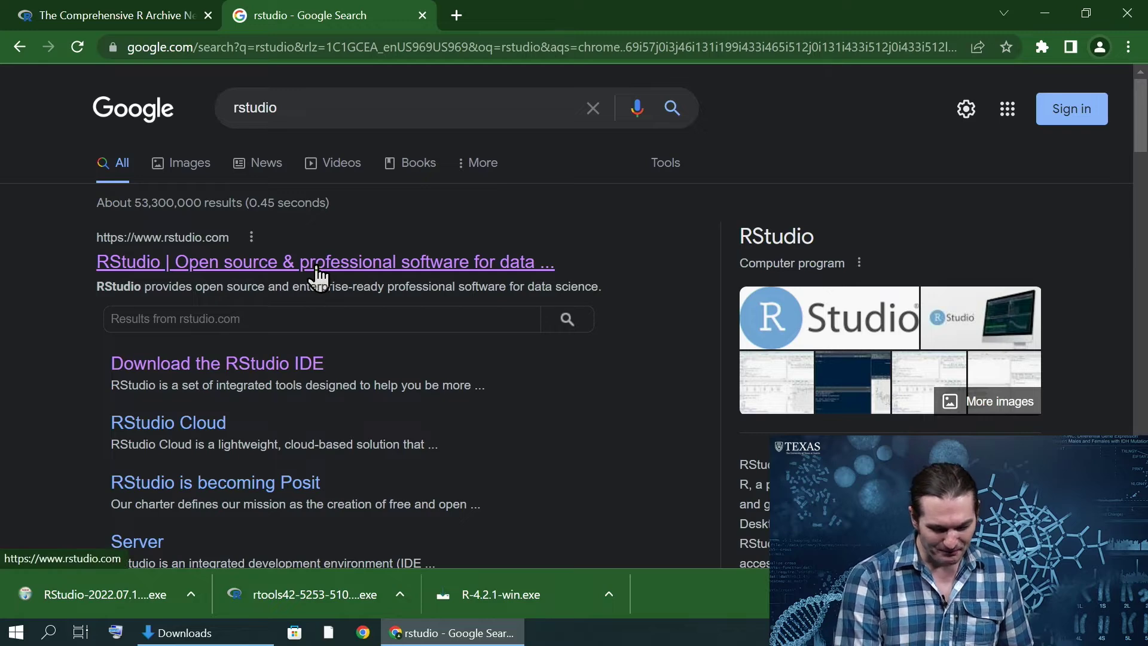
{"action": "left_click", "coordinate": [358, 257]}
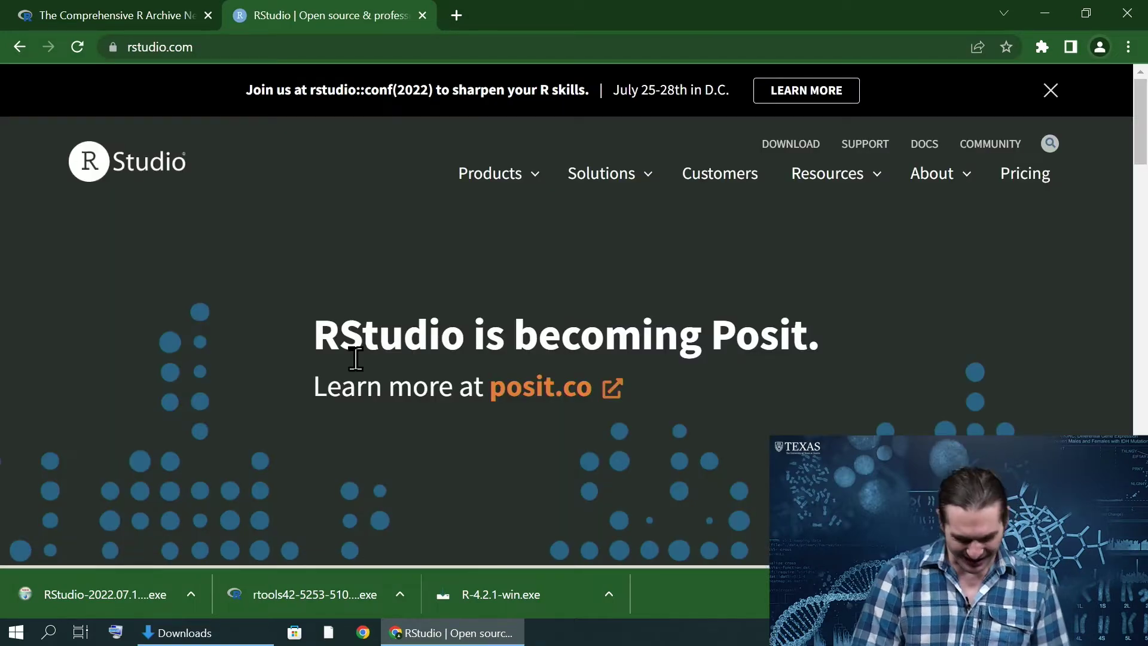
{"action": "left_click", "coordinate": [776, 143]}
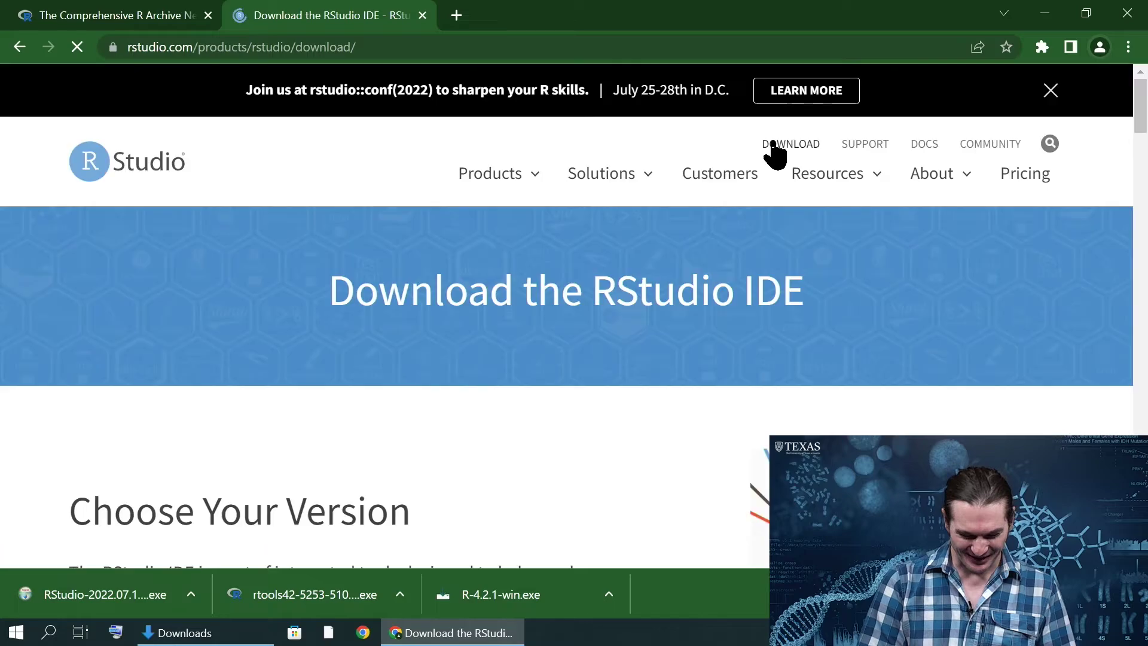
Scroll to the version cards and choose DOWNLOAD under the free RStudio Desktop.
{"action": "scroll", "coordinate": [379, 397], "scroll_direction": "down", "scroll_amount": 8}
{"action": "scroll", "coordinate": [379, 397], "scroll_direction": "down", "scroll_amount": 3}
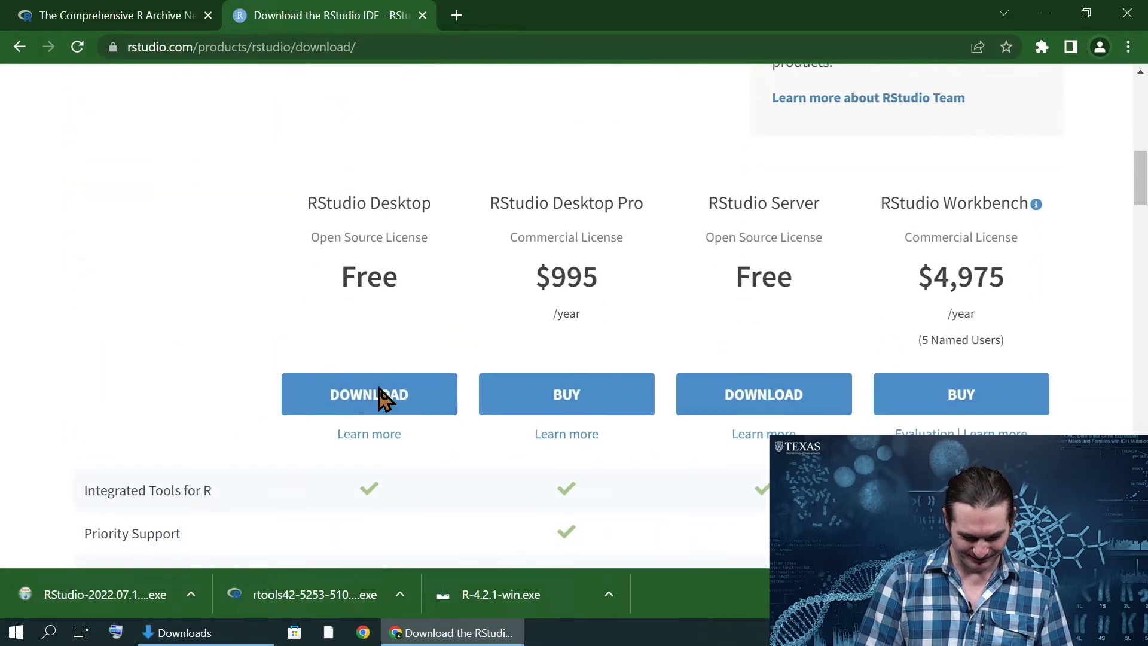
{"action": "scroll", "coordinate": [381, 190], "scroll_direction": "up", "scroll_amount": 2}
{"action": "scroll", "coordinate": [380, 190], "scroll_direction": "up", "scroll_amount": 10}
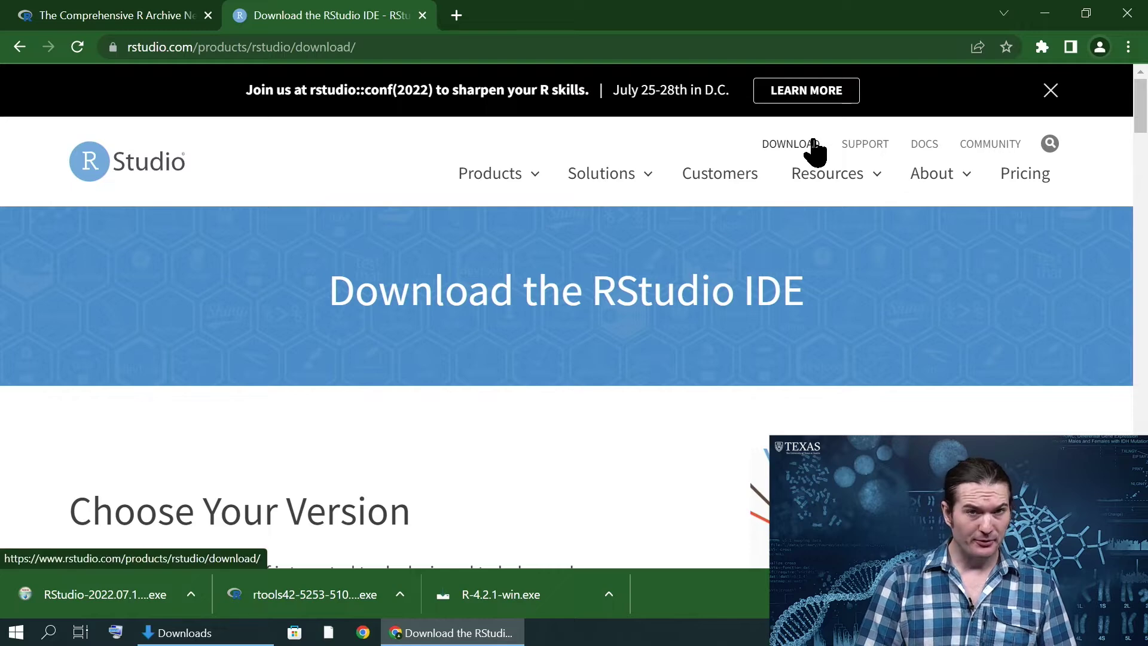
{"action": "scroll", "coordinate": [538, 328], "scroll_direction": "down", "scroll_amount": 3}
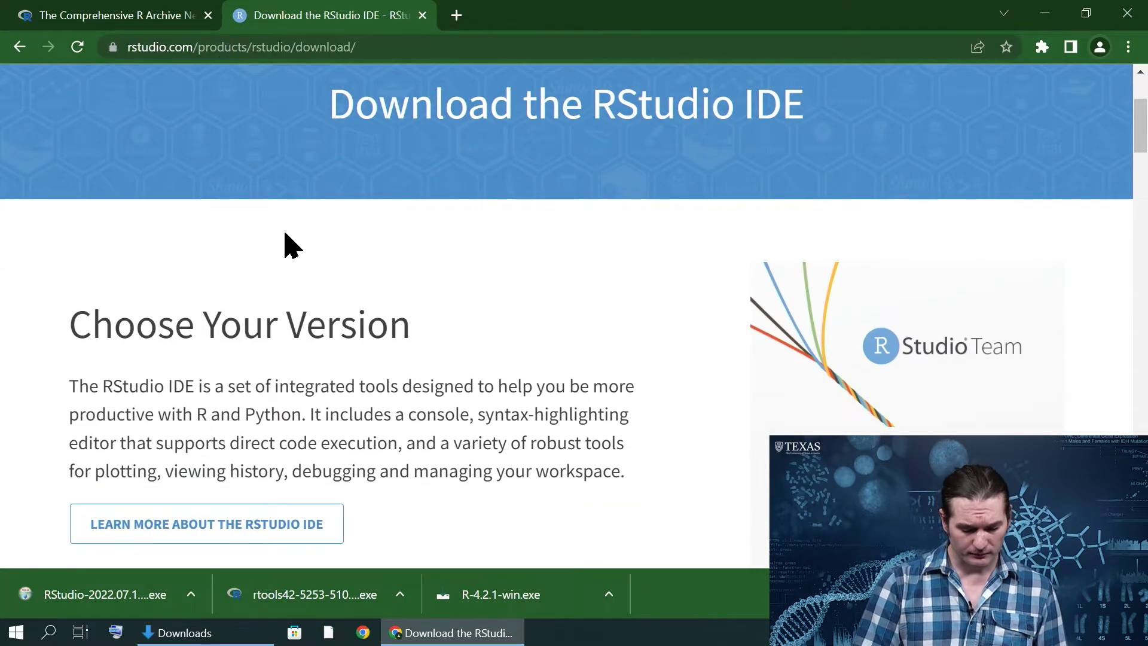
{"action": "scroll", "coordinate": [287, 243], "scroll_direction": "down", "scroll_amount": 7}
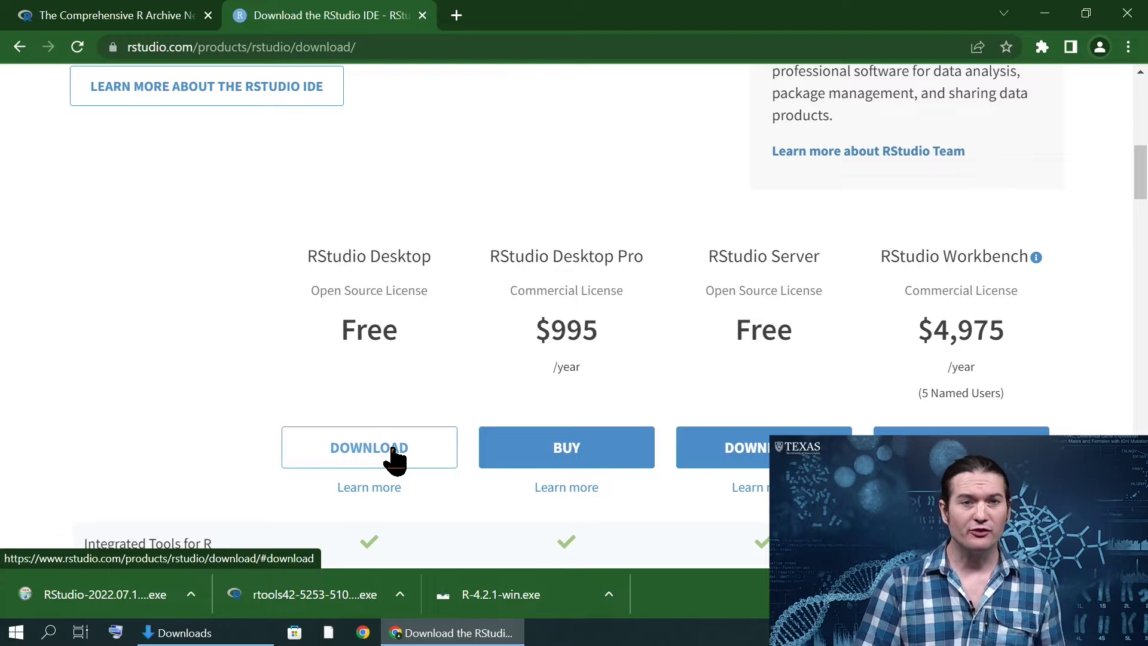
{"action": "left_click", "coordinate": [394, 459]}
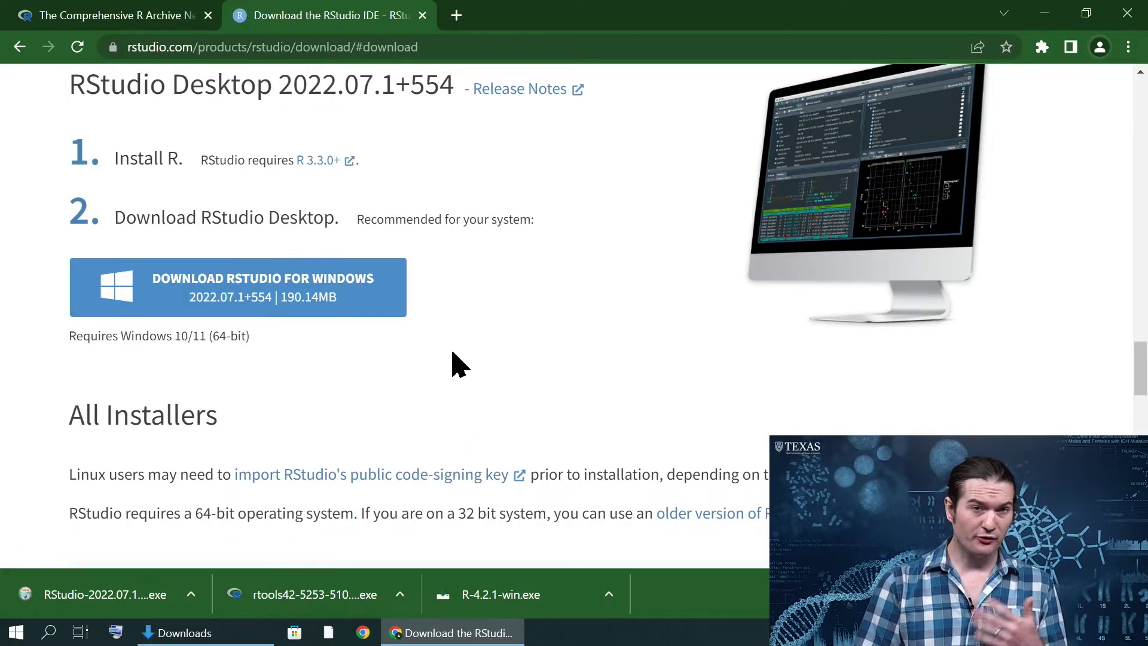
Highlight RStudio's requirement of R 3.3.0 or later.
{"action": "scroll", "coordinate": [457, 364], "scroll_direction": "up", "scroll_amount": 1}
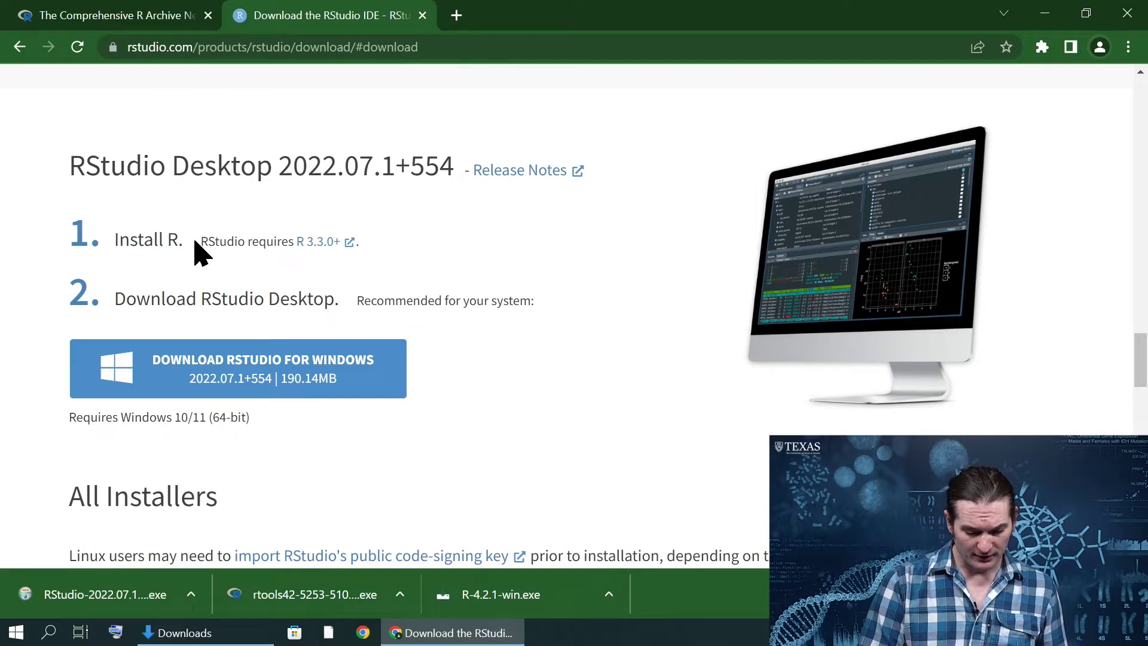
{"action": "left_click_drag", "start_coordinate": [197, 253], "coordinate": [366, 257]}
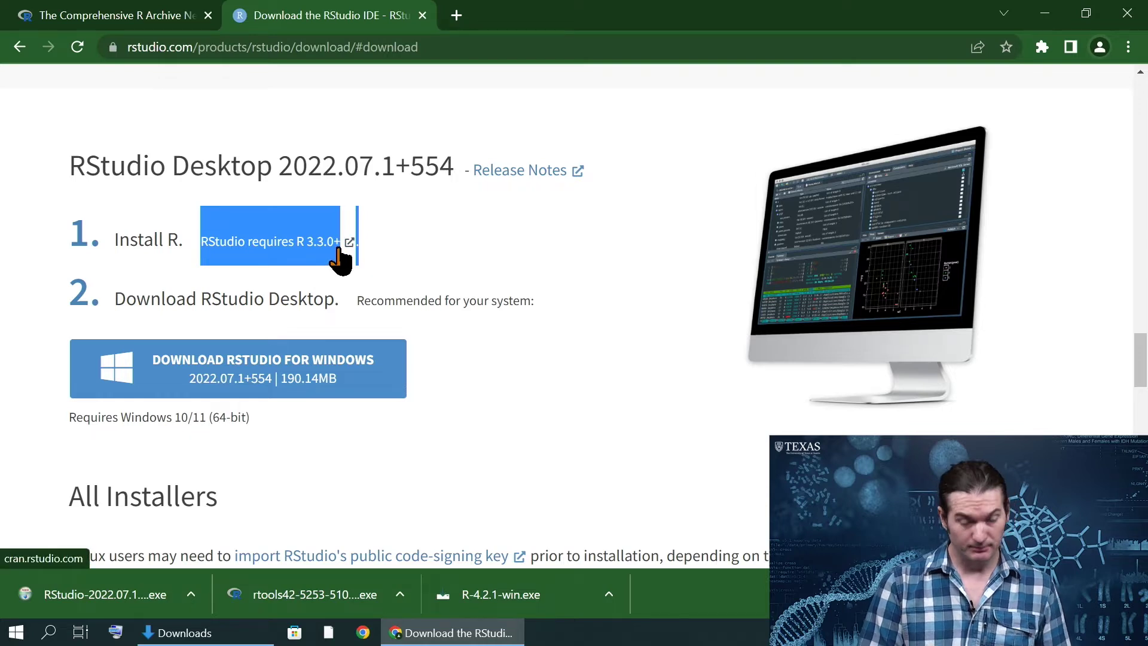
{"action": "left_click", "coordinate": [159, 309]}
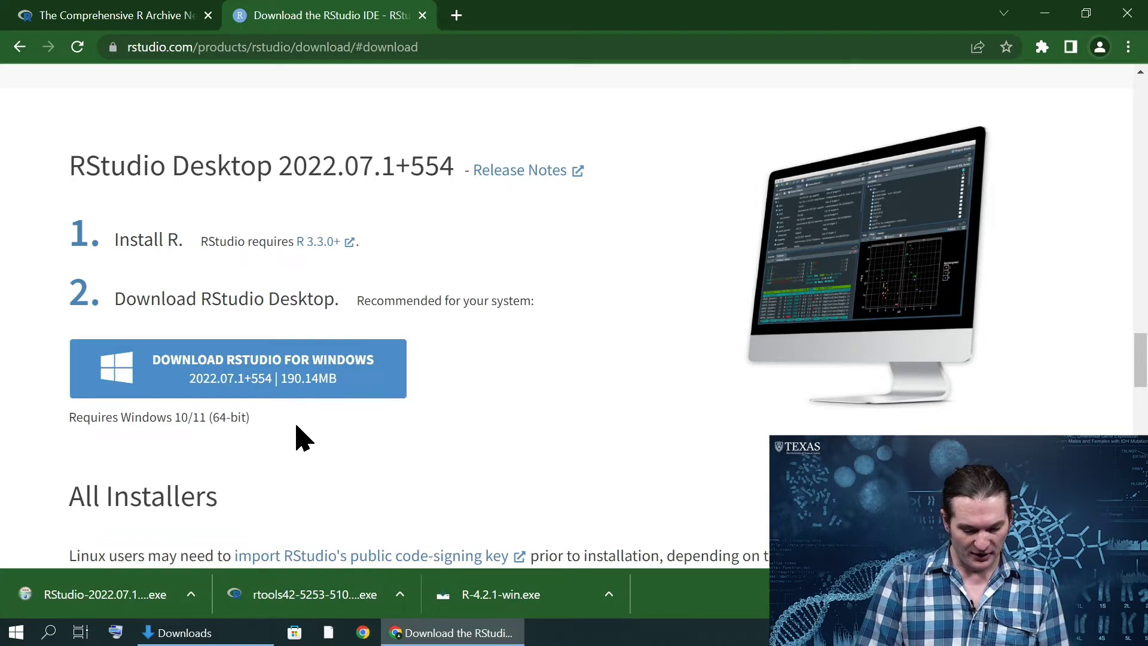
Highlight the Windows 10/11 (64-bit) requirement, then switch to the Downloads folder.
{"action": "left_click_drag", "start_coordinate": [300, 437], "coordinate": [119, 421]}
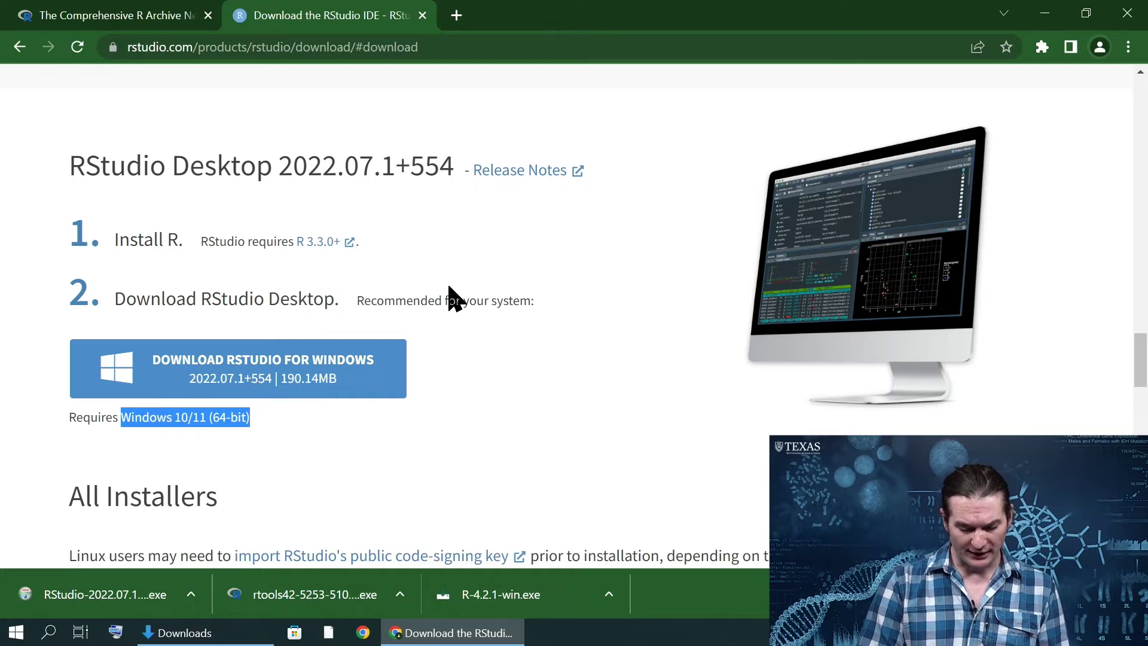
{"action": "scroll", "coordinate": [451, 297], "scroll_direction": "down", "scroll_amount": 3}
{"action": "scroll", "coordinate": [452, 297], "scroll_direction": "down", "scroll_amount": 1}
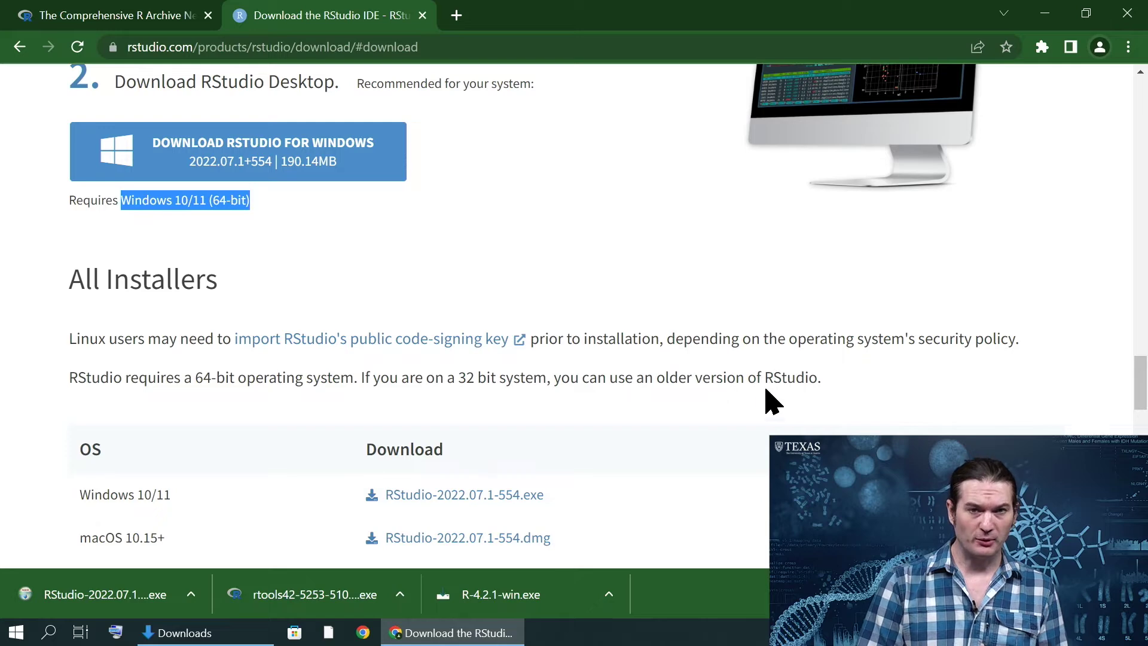
{"action": "scroll", "coordinate": [488, 290], "scroll_direction": "up", "scroll_amount": 3}
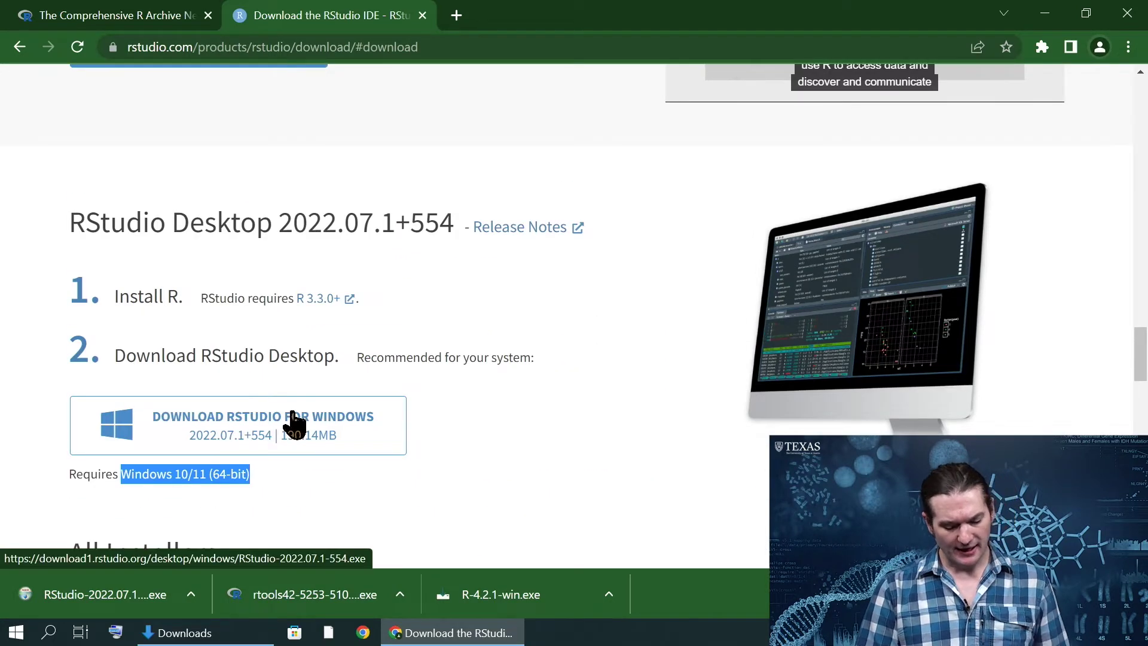
{"action": "left_click", "coordinate": [468, 356]}
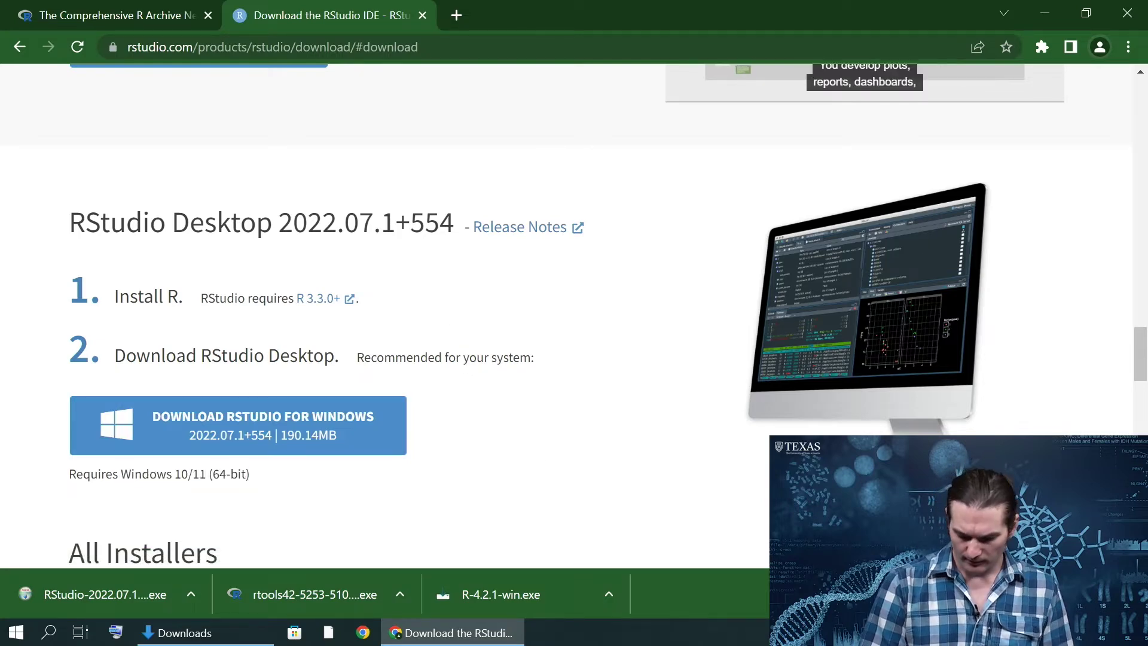
{"action": "left_click", "coordinate": [223, 640]}
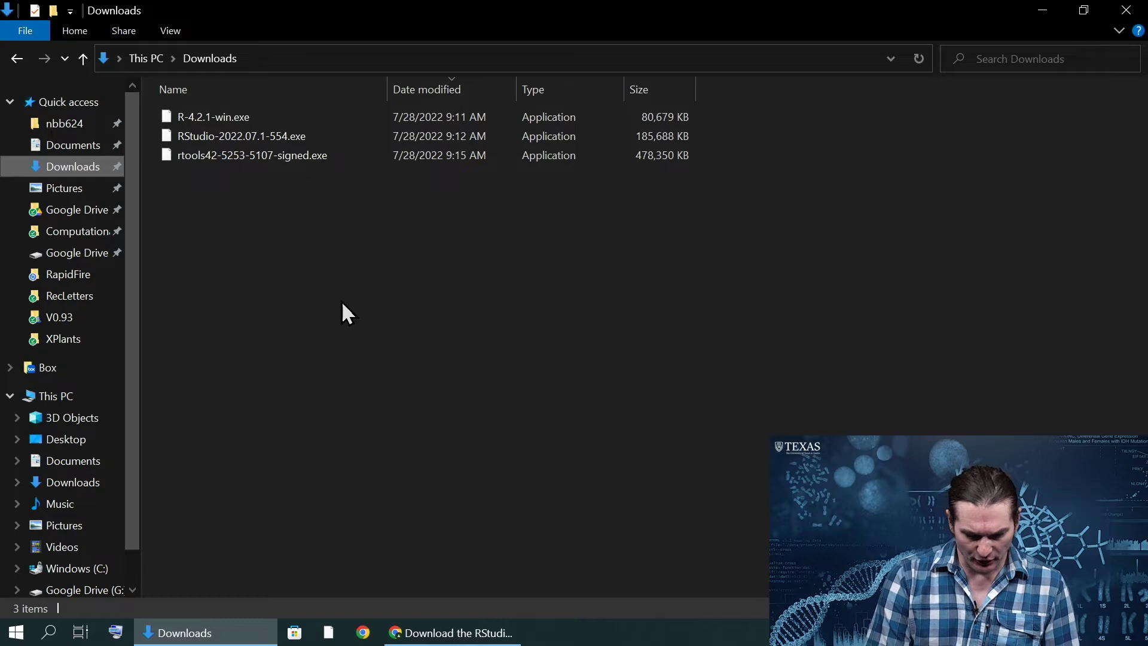
Launch R-4.2.1-win.exe, keep English as setup language, and pass the administrator note.
{"action": "double_click", "coordinate": [271, 116]}
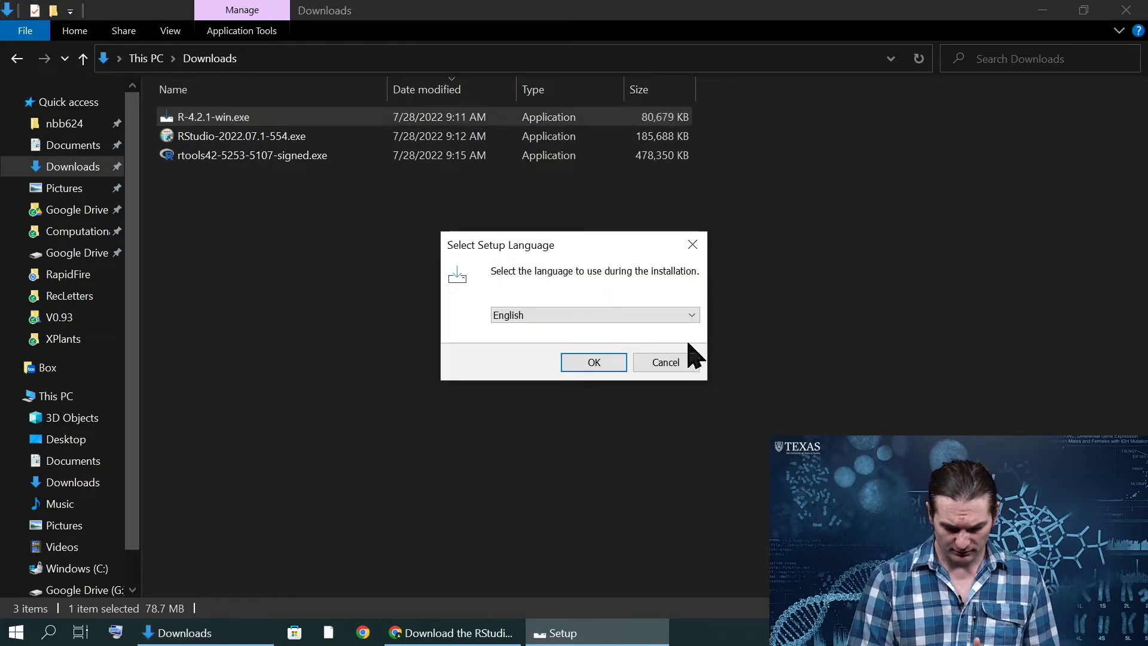
{"action": "left_click", "coordinate": [616, 366]}
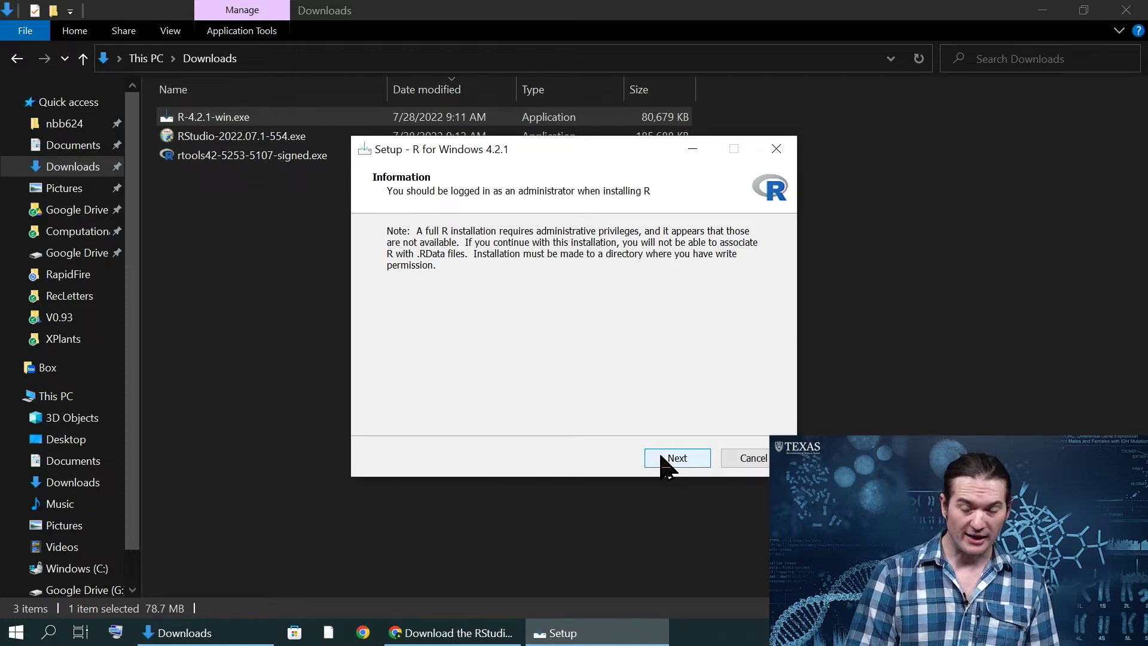
{"action": "left_click", "coordinate": [665, 461]}
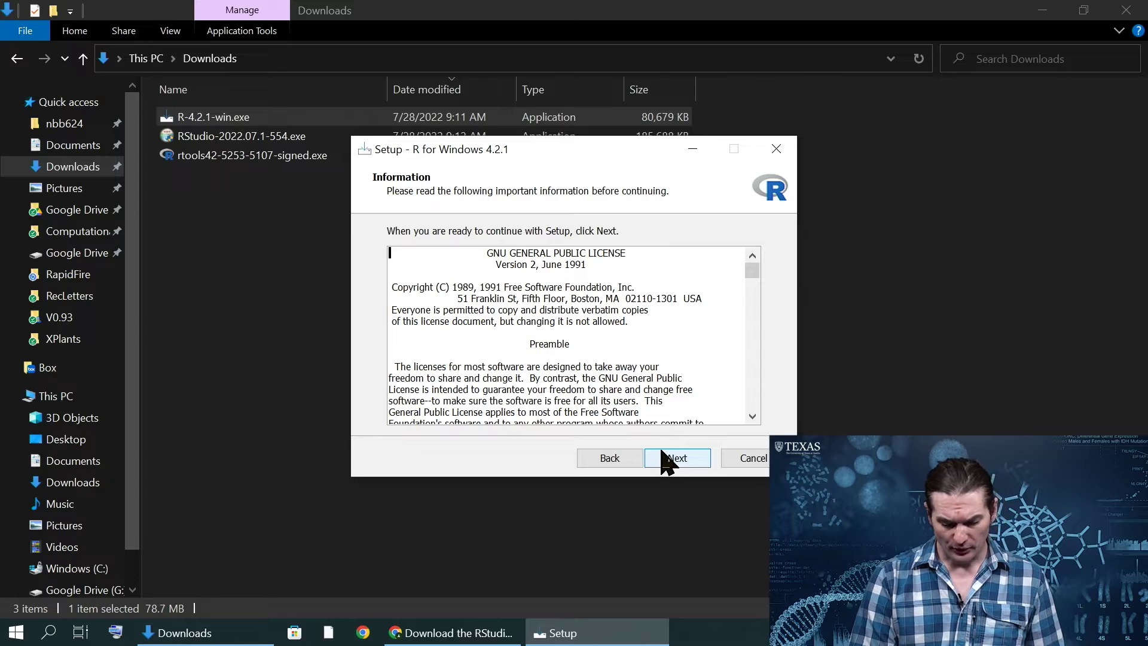
Install R 4.2.1 with the default folder, all components, default startup options and the R Start Menu folder.
{"action": "scroll", "coordinate": [752, 307], "scroll_direction": "down", "scroll_amount": 5}
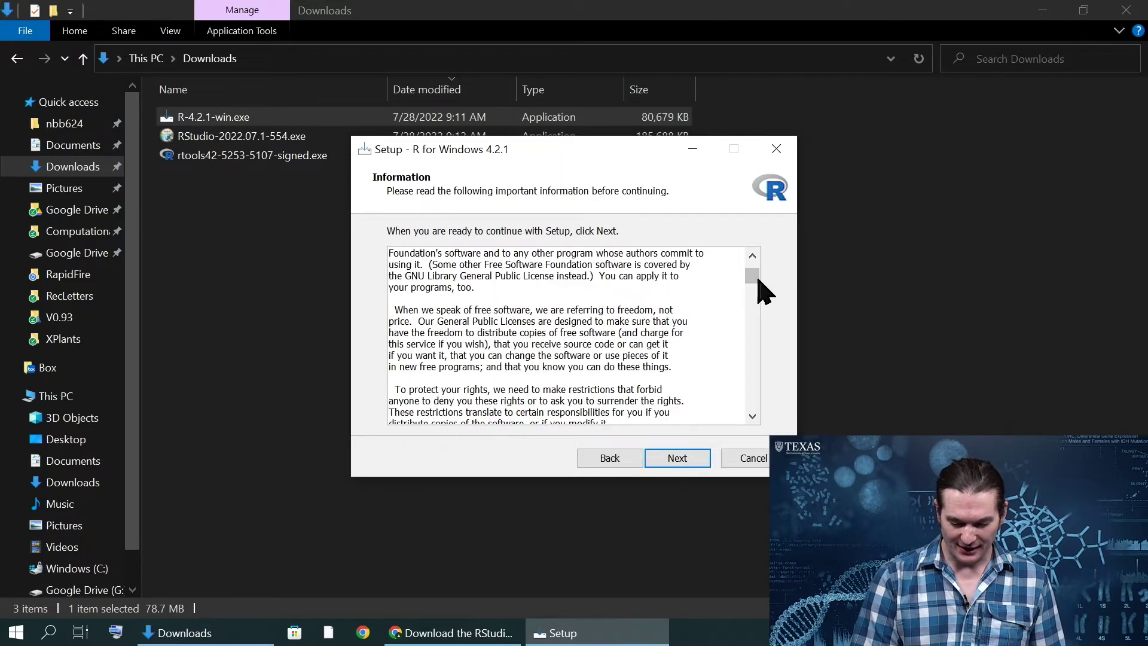
{"action": "left_click_drag", "start_coordinate": [758, 279], "coordinate": [780, 410]}
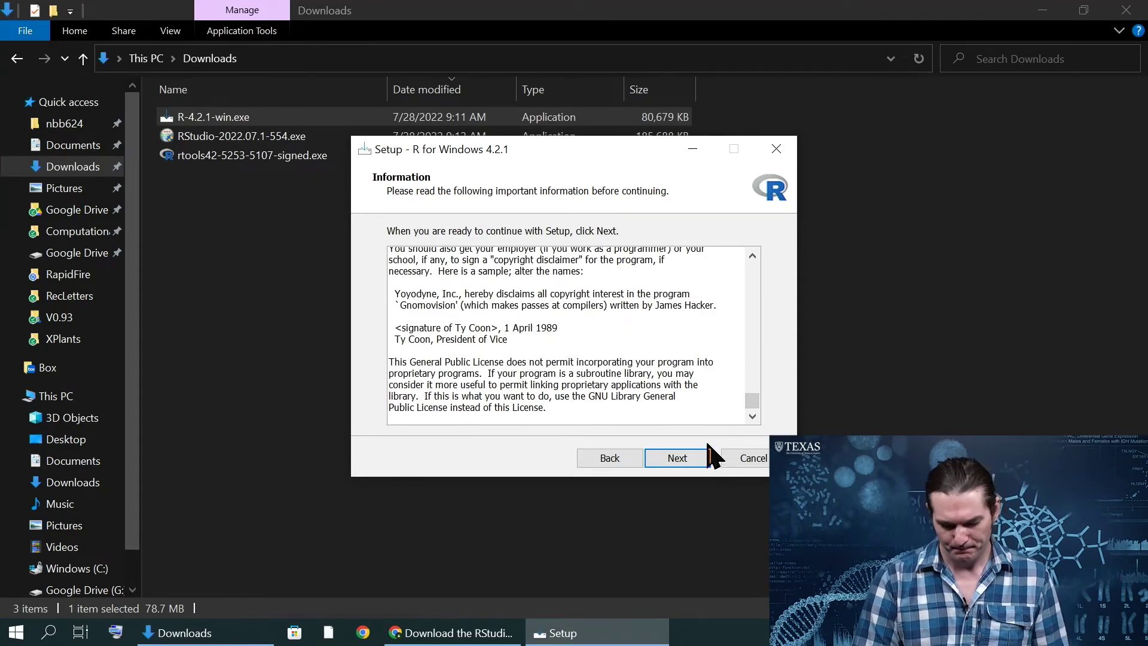
{"action": "left_click", "coordinate": [687, 457]}
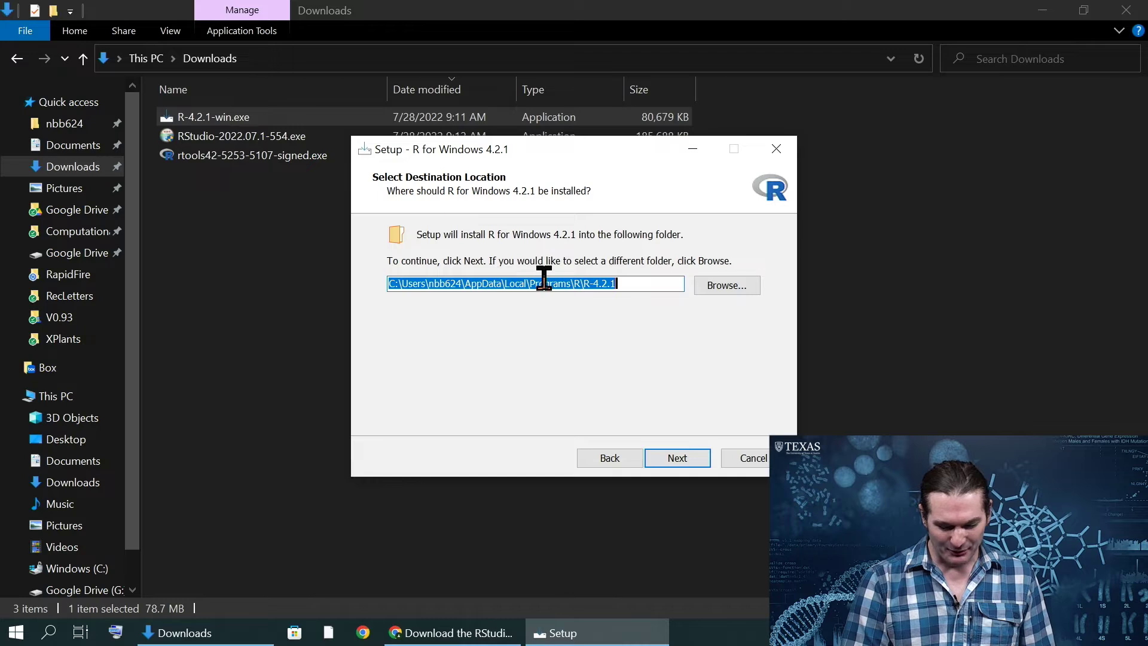
{"action": "left_click", "coordinate": [610, 283]}
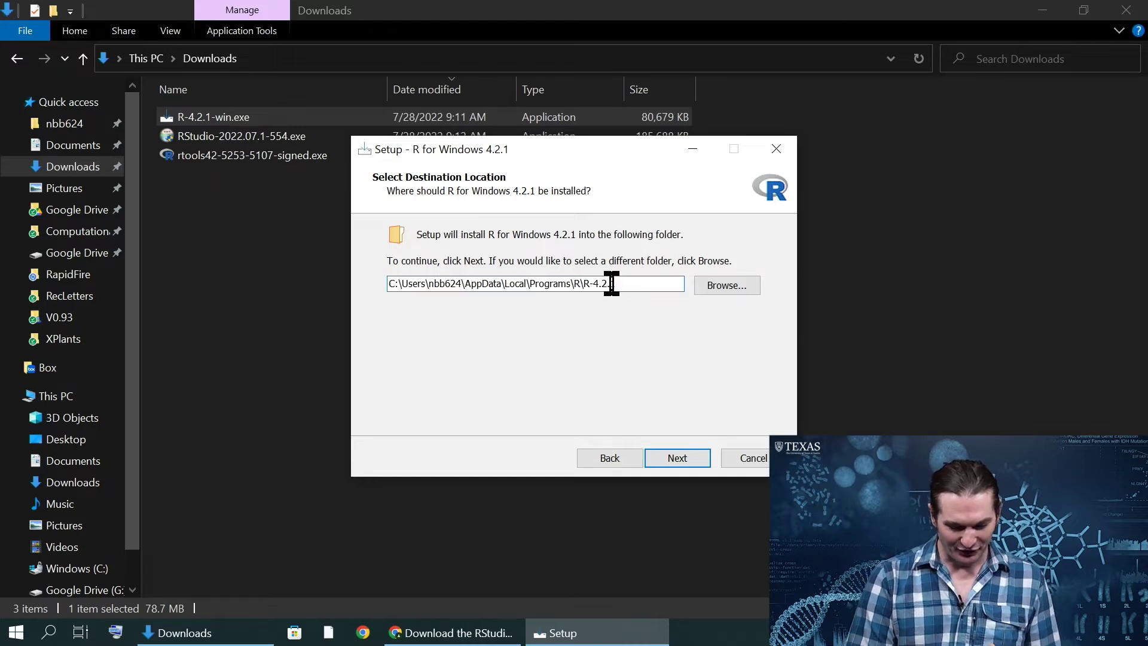
{"action": "left_click", "coordinate": [679, 458]}
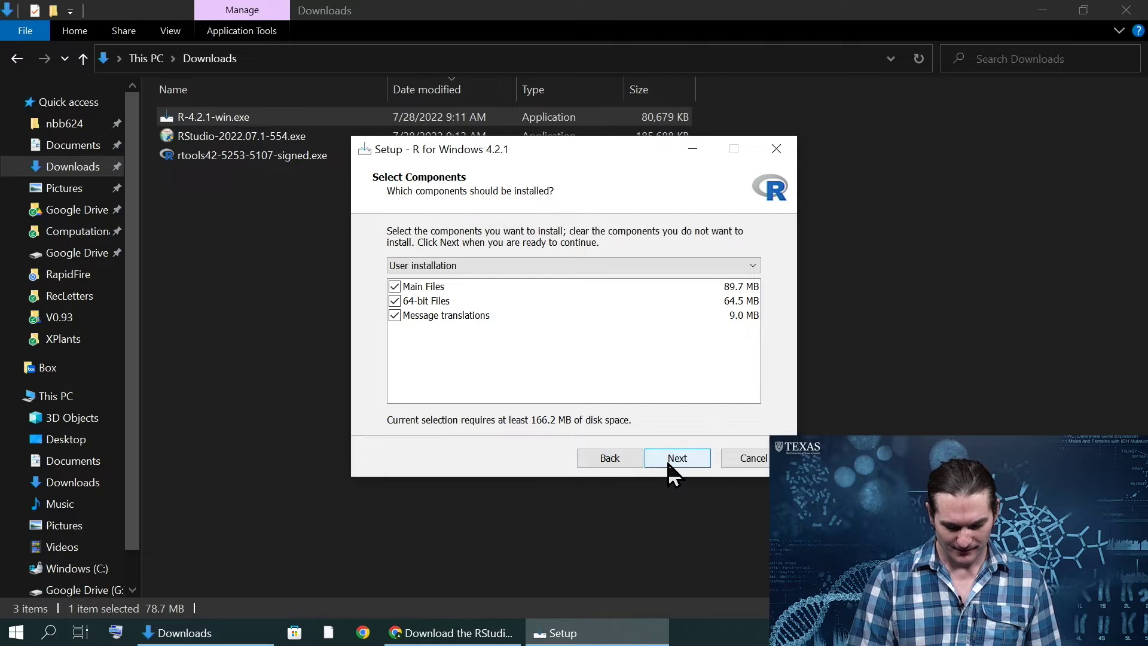
{"action": "left_click", "coordinate": [671, 473]}
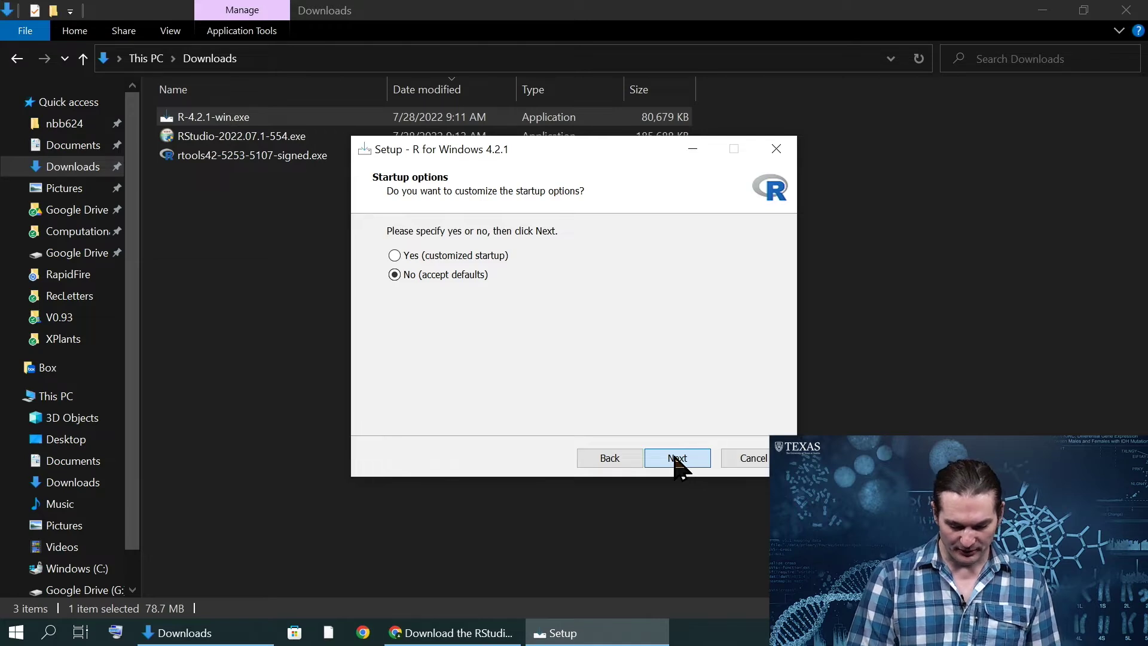
{"action": "left_click", "coordinate": [675, 457]}
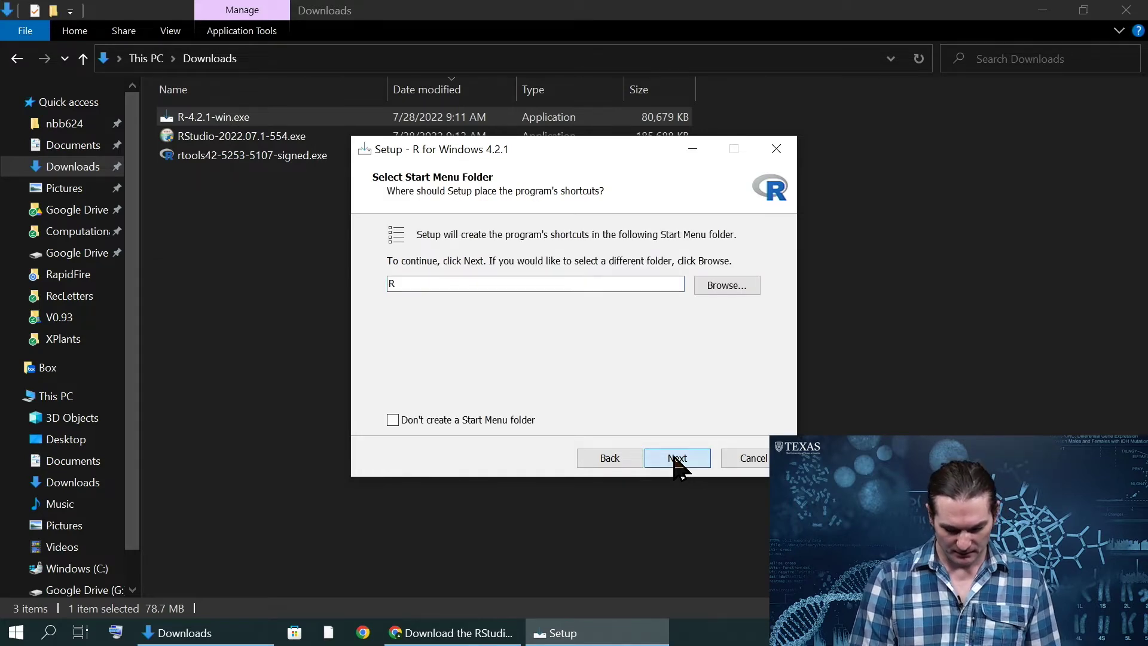
{"action": "left_click", "coordinate": [677, 462]}
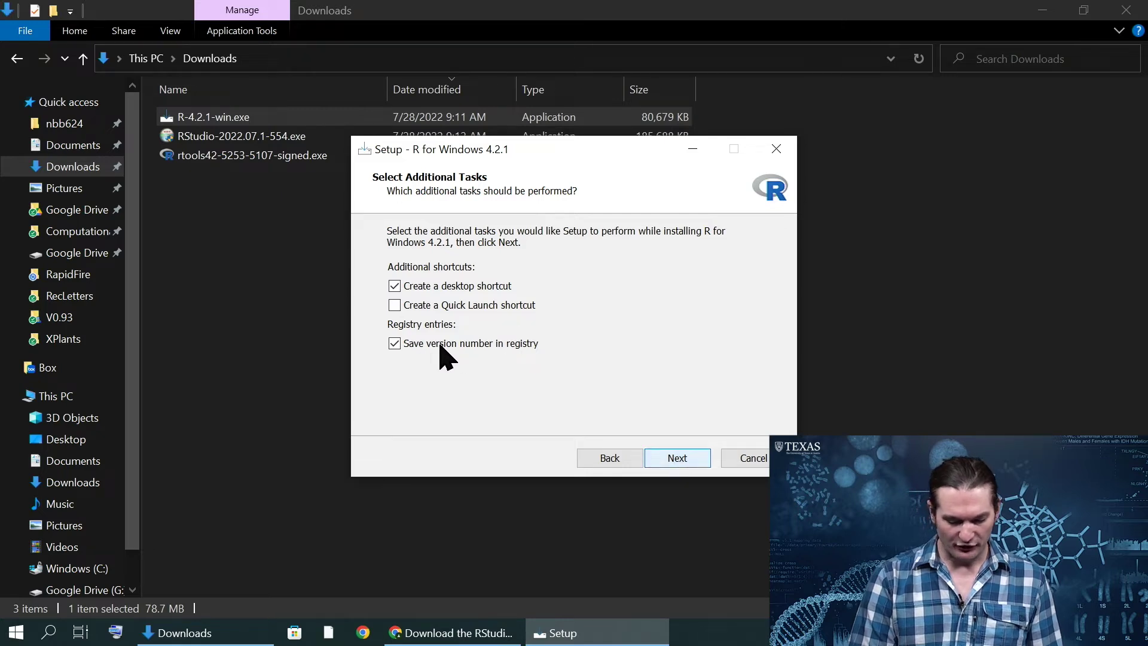
{"action": "left_click", "coordinate": [678, 459]}
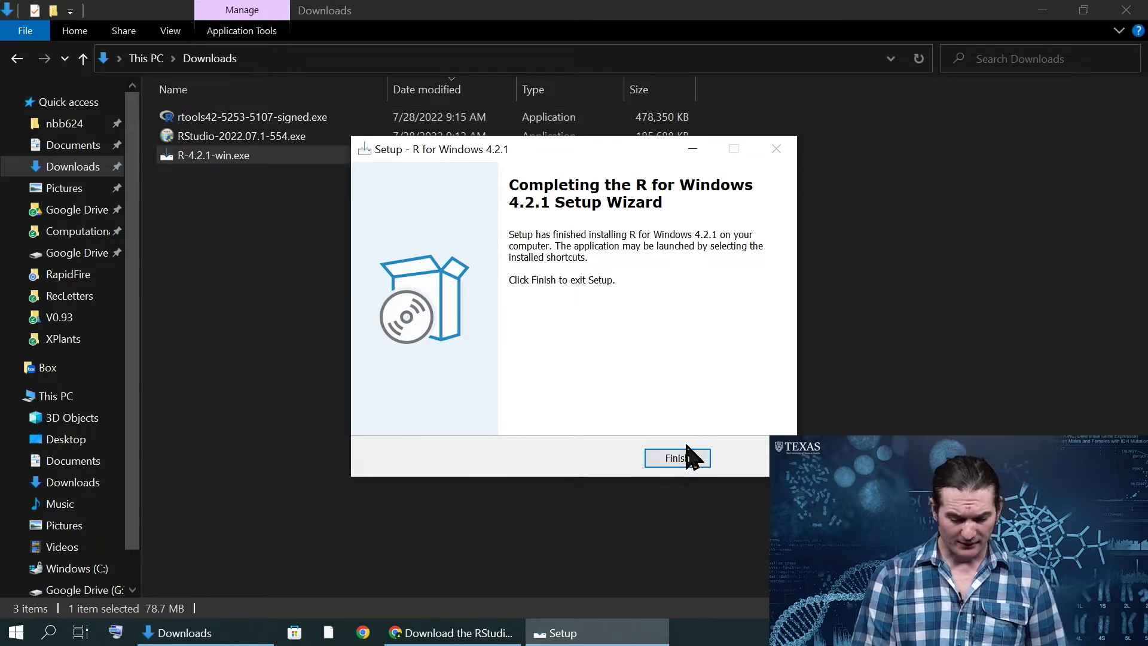
Close the finished R setup wizard and clear and dismiss the Windows search for 'r'.
{"action": "left_click", "coordinate": [682, 459]}
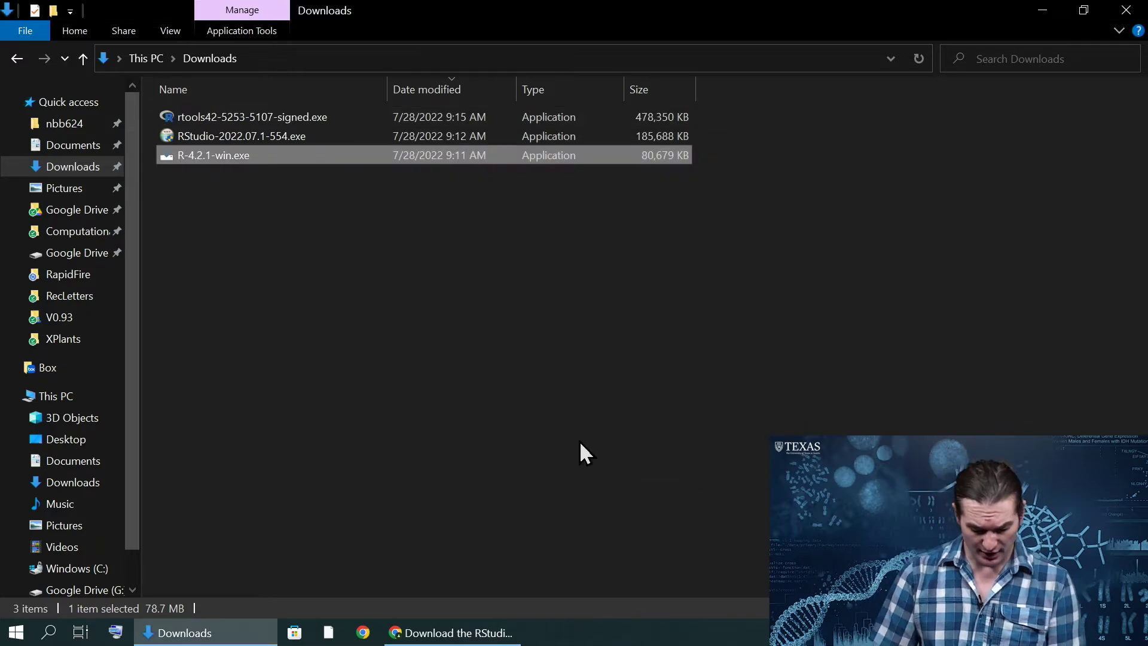
{"action": "key", "text": "super"}
{"action": "type", "text": "r"}
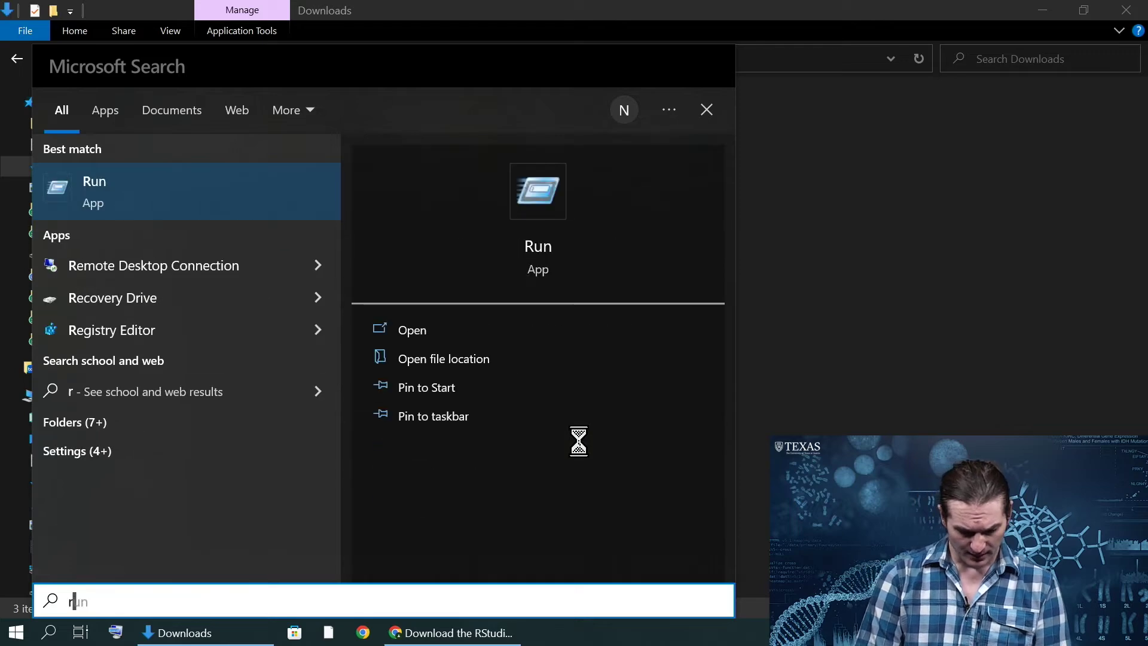
{"action": "key", "text": "BackSpace"}
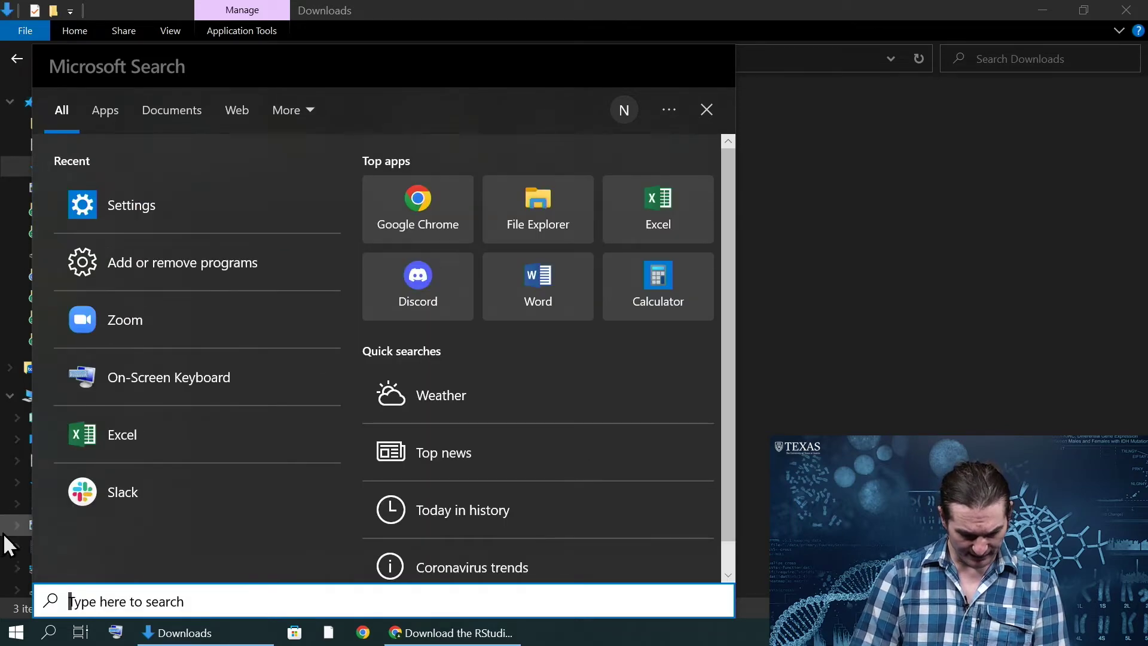
{"action": "key", "text": "Escape"}
Open the Start menu's app list and expand the R folder to reach R 4.2.1.
{"action": "left_click", "coordinate": [16, 633]}
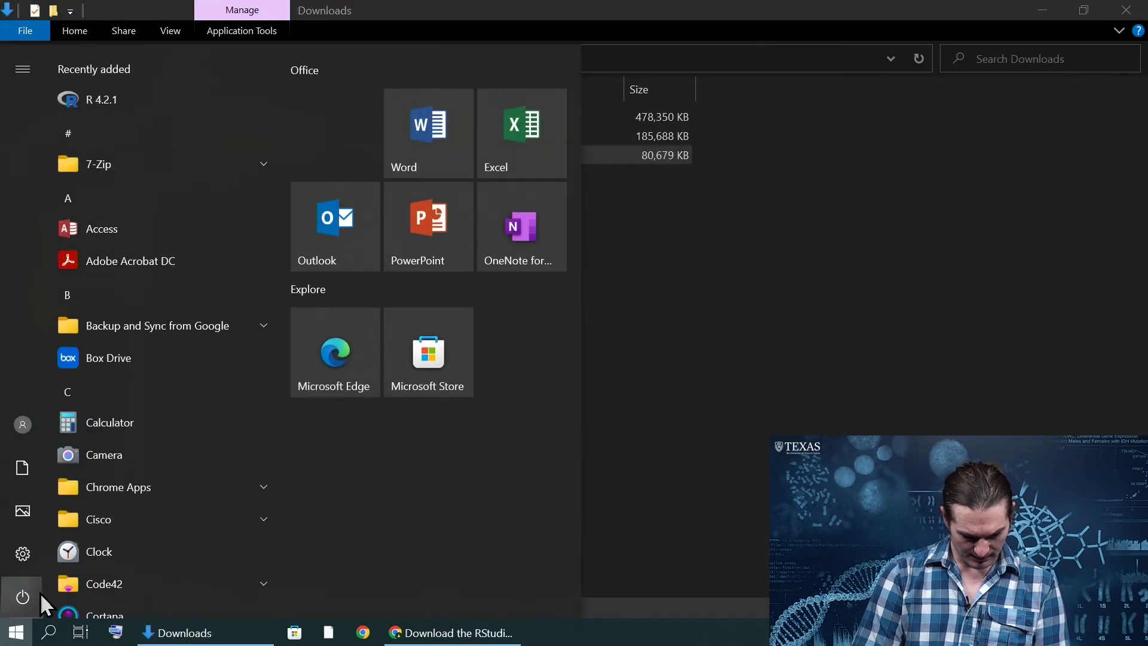
{"action": "scroll", "coordinate": [174, 500], "scroll_direction": "down", "scroll_amount": 20}
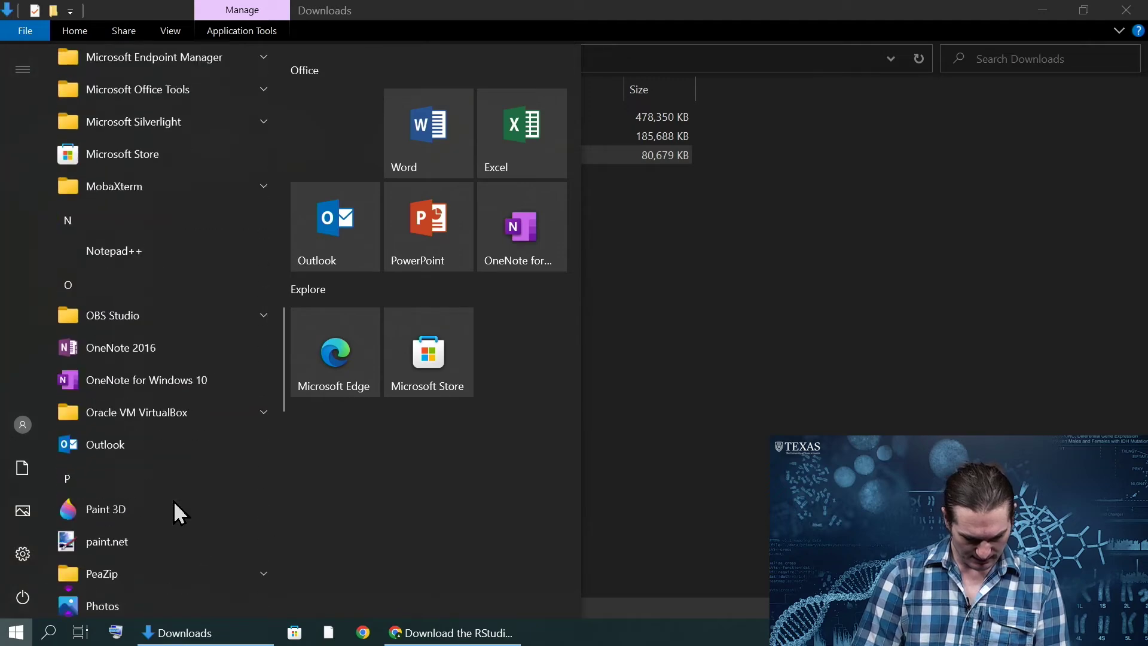
{"action": "scroll", "coordinate": [152, 180], "scroll_direction": "up", "scroll_amount": 6}
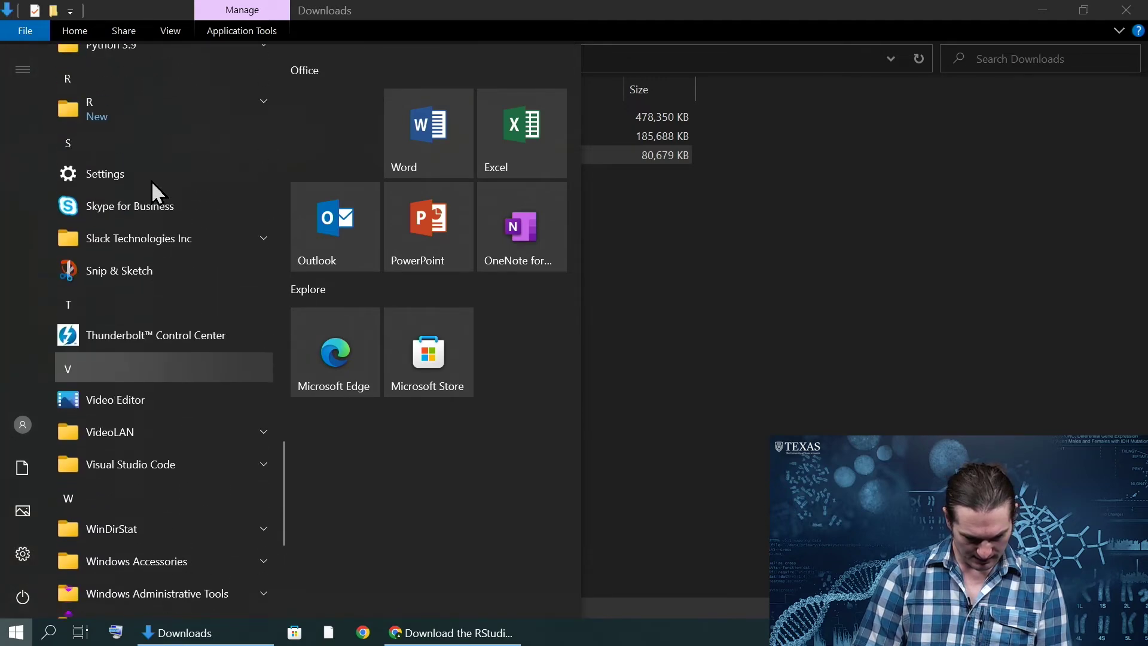
{"action": "left_click", "coordinate": [155, 151]}
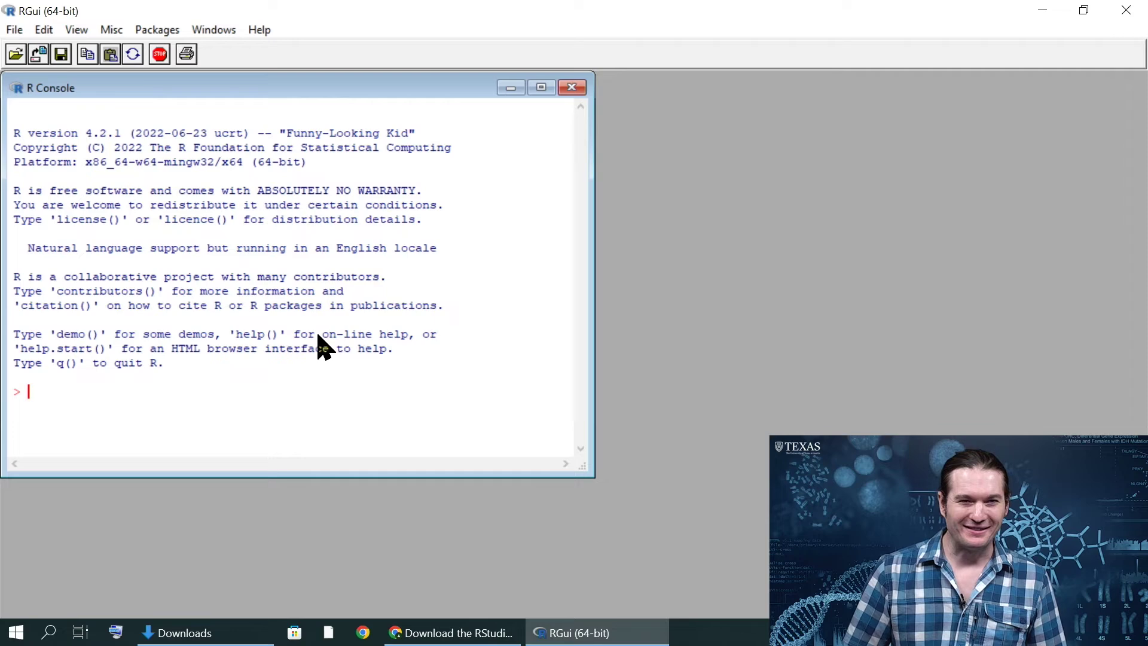
Quit RGui, answering No to saving the workspace image.
{"action": "left_click", "coordinate": [1140, 7]}
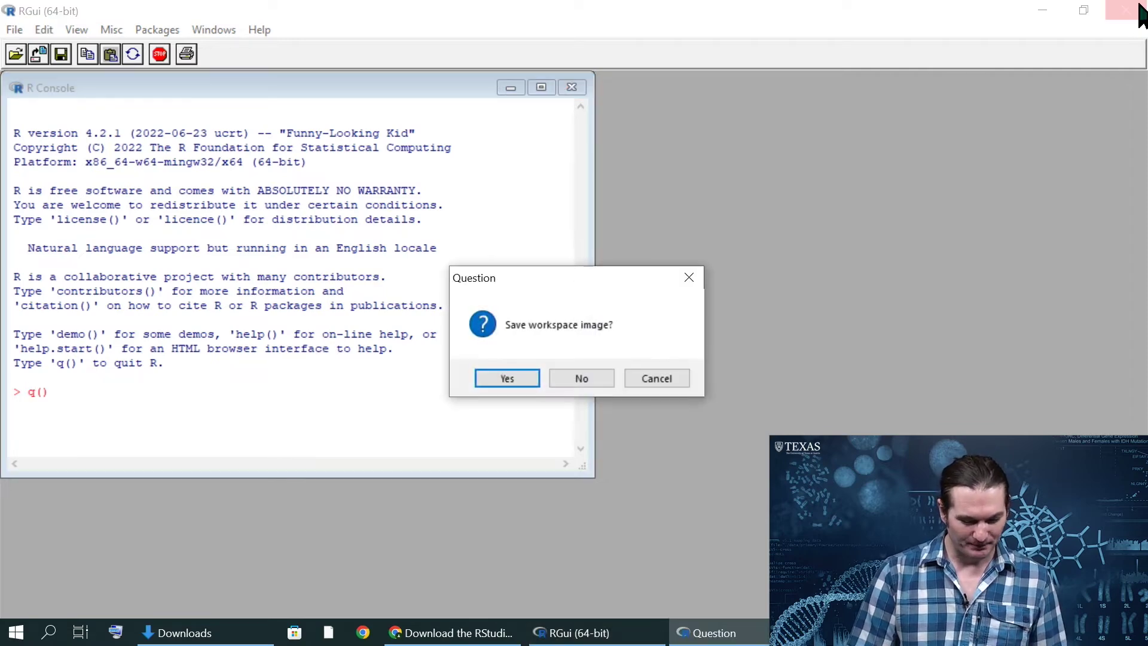
{"action": "left_click", "coordinate": [588, 378]}
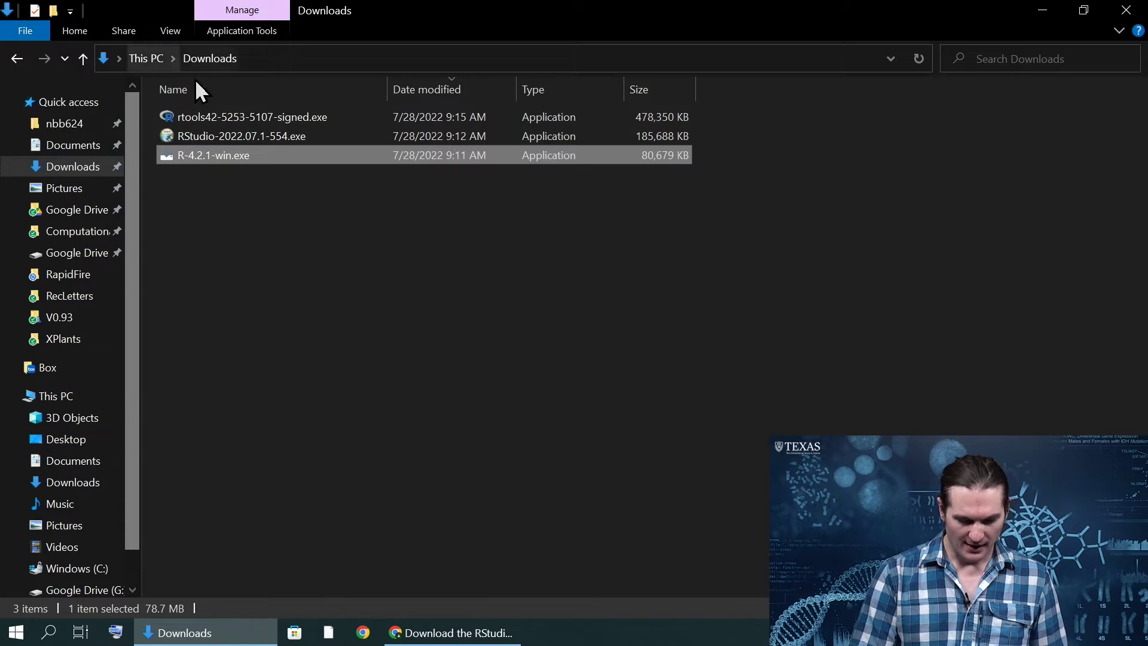
{"action": "left_click", "coordinate": [203, 117]}
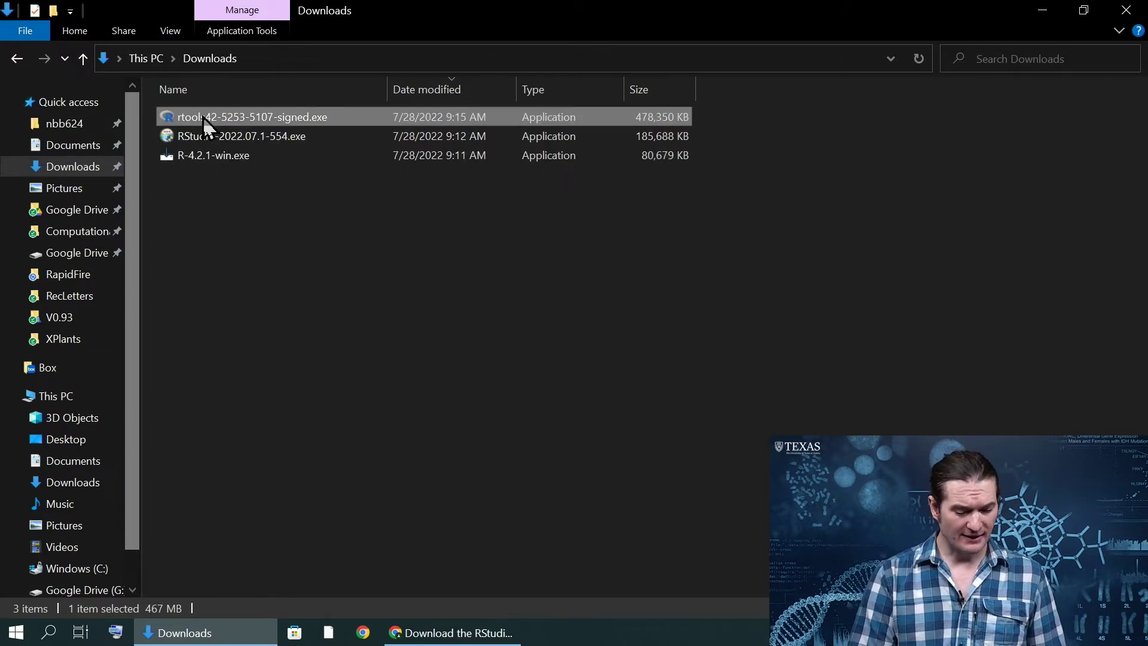
{"action": "double_click", "coordinate": [202, 116]}
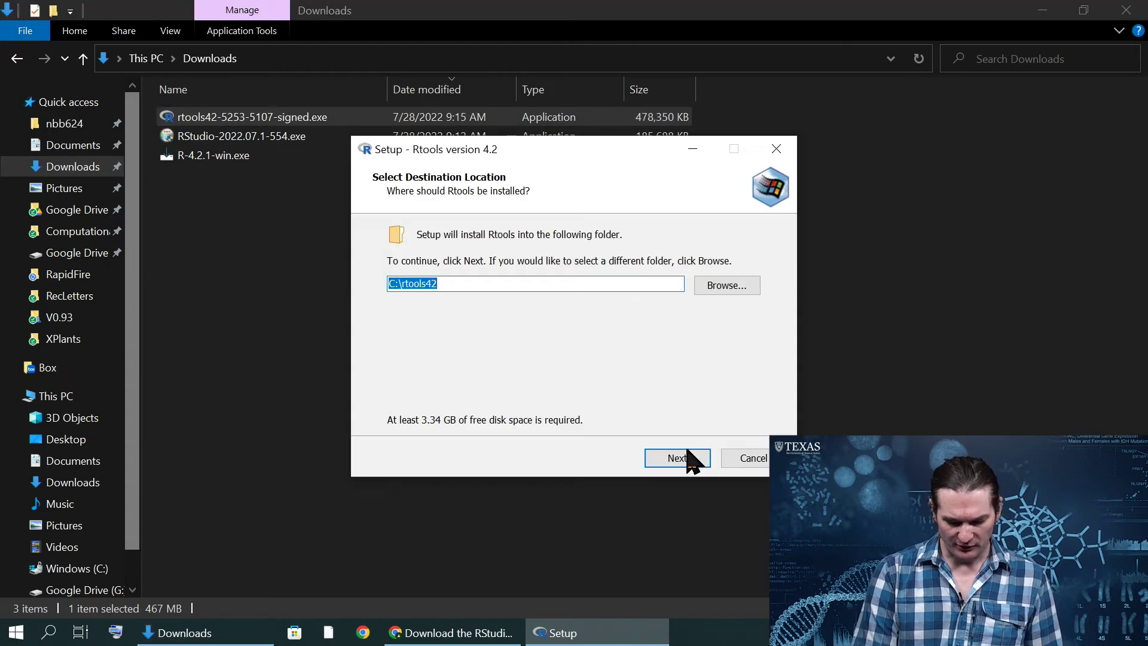
{"action": "left_click", "coordinate": [688, 460]}
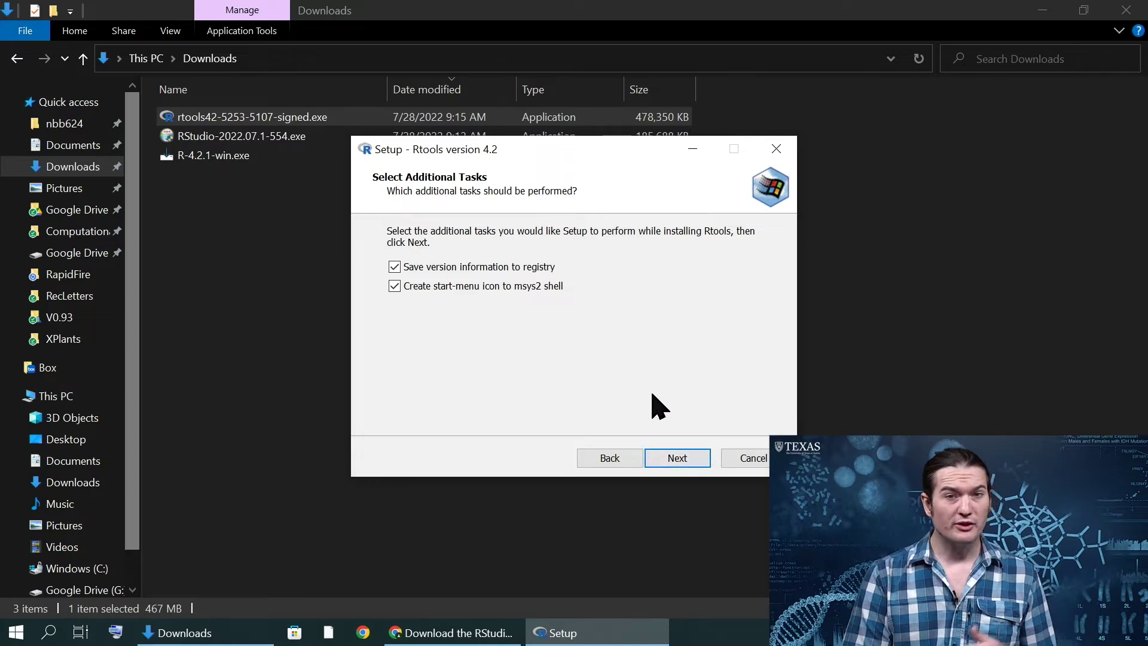
{"action": "left_click", "coordinate": [663, 458]}
{"action": "left_click", "coordinate": [664, 459]}
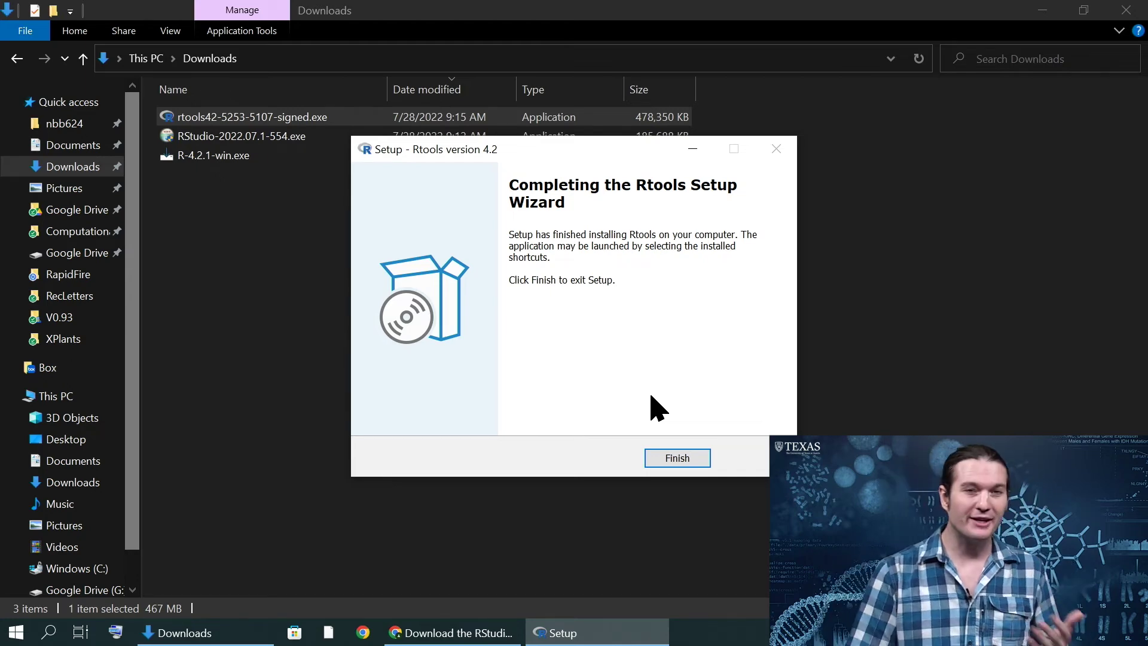
Finish the completed Rtools42 setup wizard after installation ends.
{"action": "left_click", "coordinate": [675, 460]}
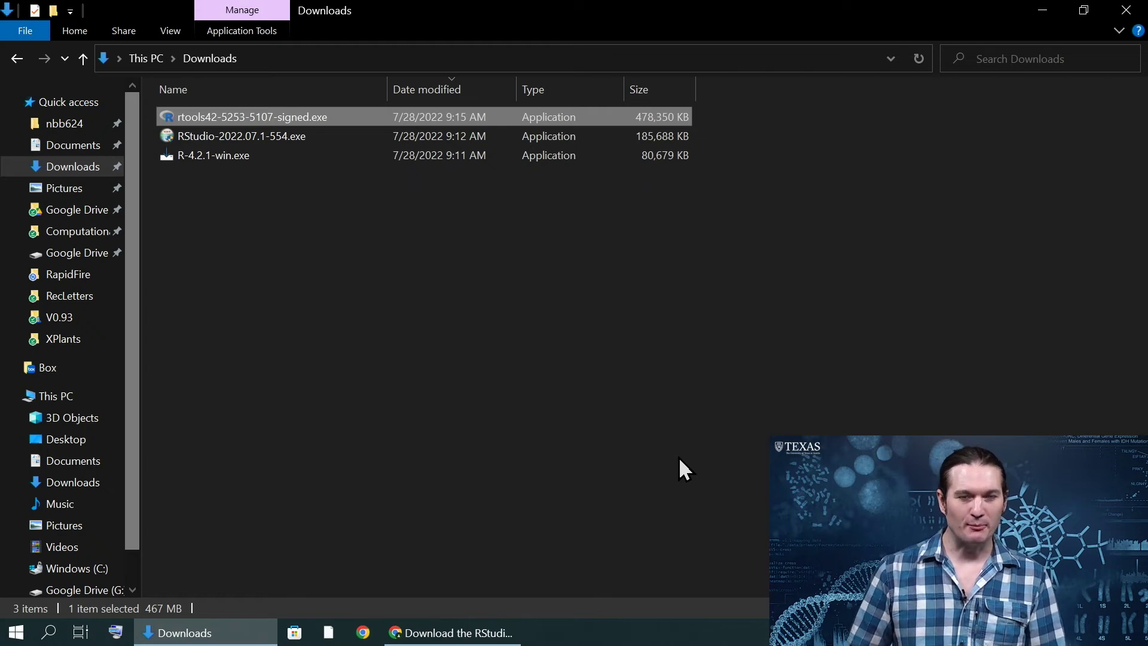
Launch the RStudio-2022.07.1-554.exe installer from the Downloads folder.
{"action": "key", "text": "Down"}
{"action": "key", "text": "Down"}
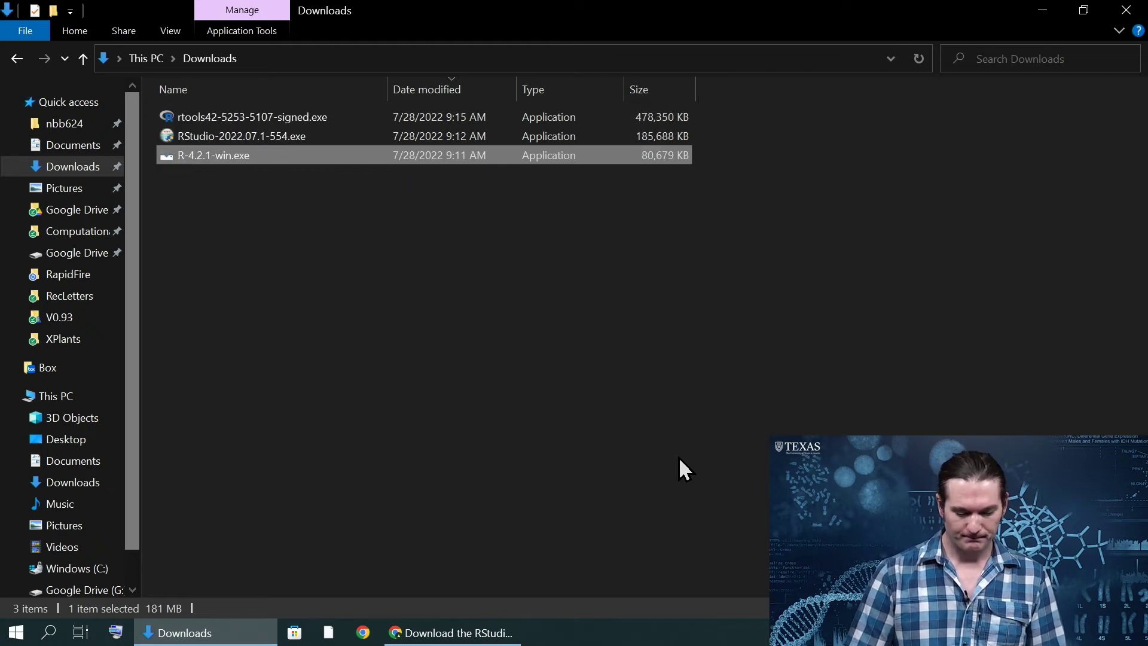
{"action": "key", "text": "Up"}
{"action": "key", "text": "Return"}
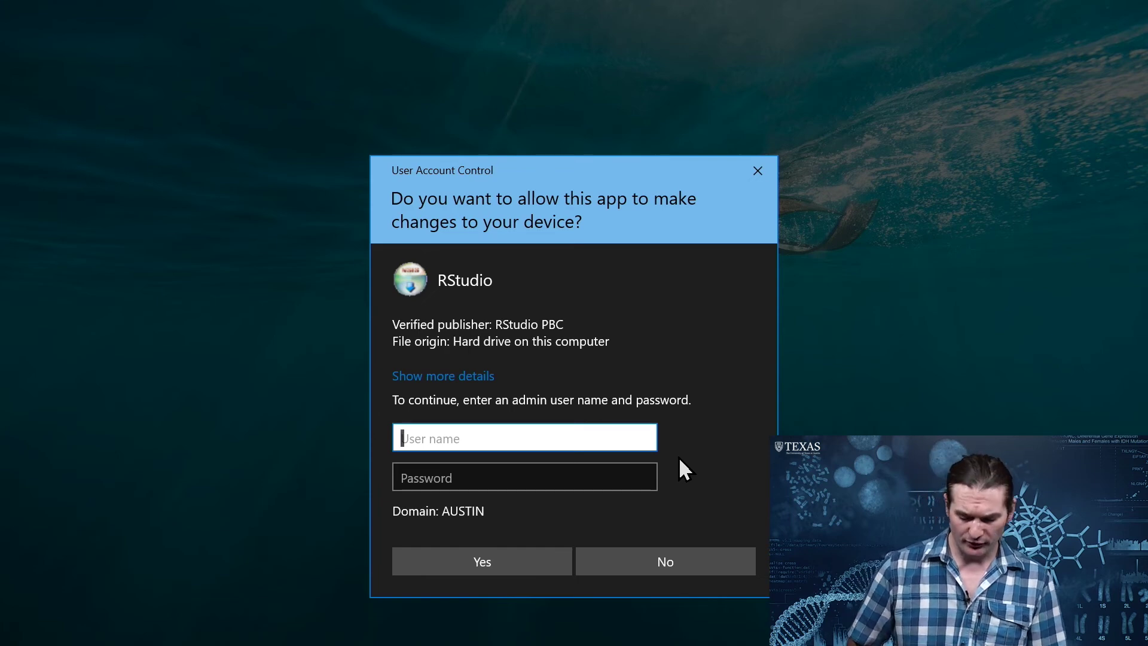
Approve the UAC prompt by entering the administrator user name and password.
{"action": "type", "text": ".\\admin"}
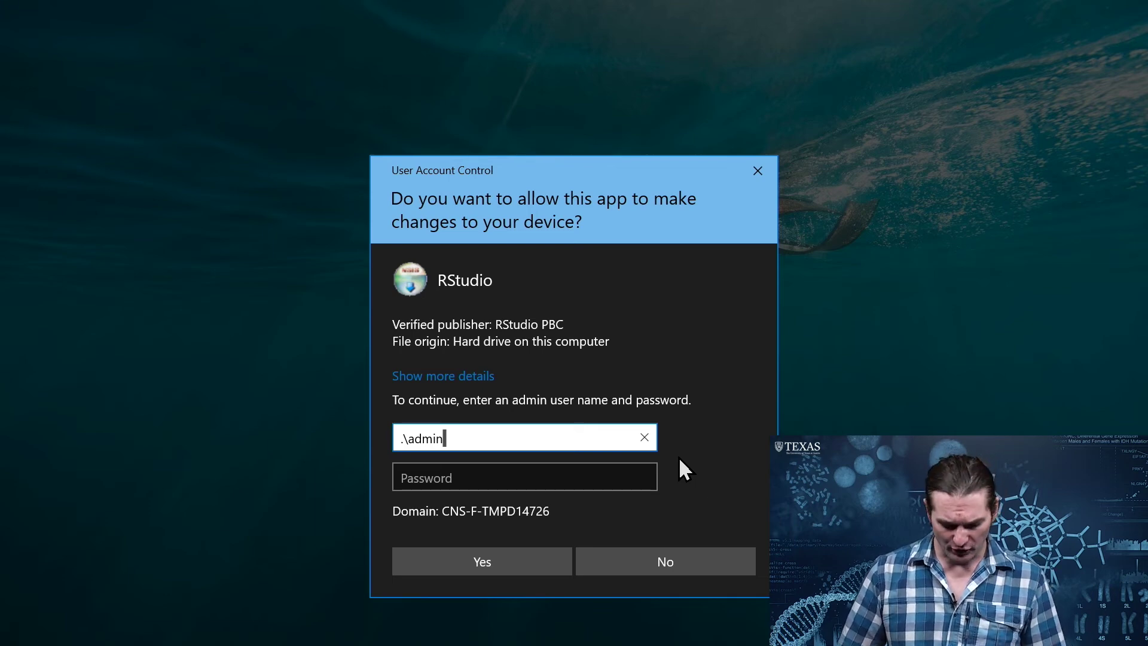
{"action": "type", "text": "-nbb"}
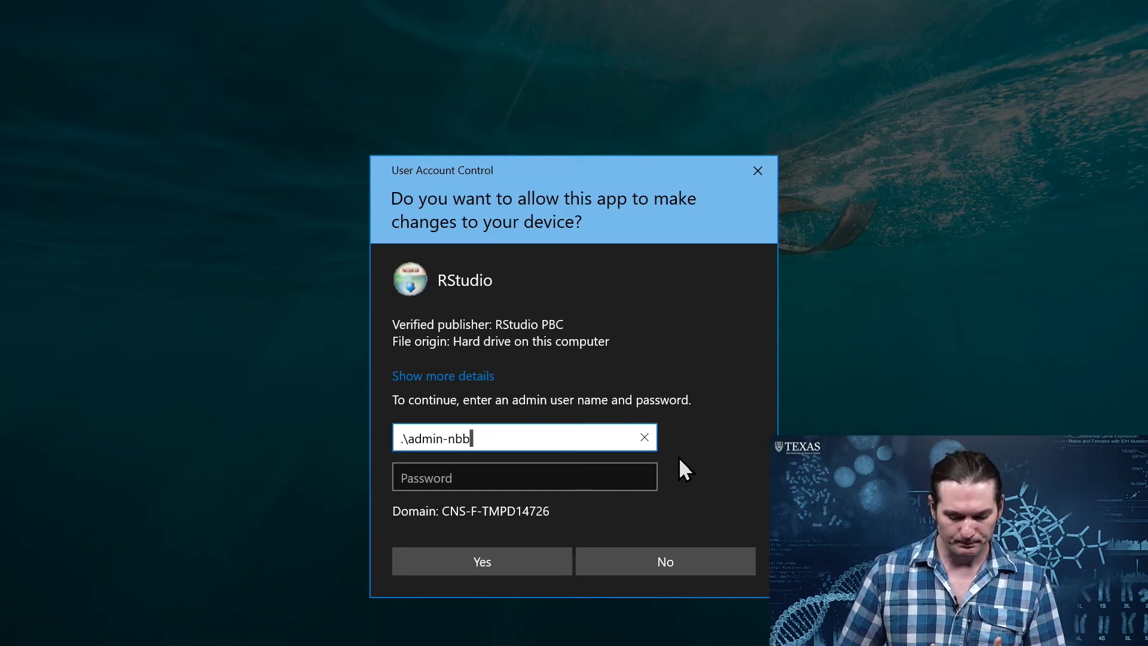
{"action": "type", "text": "624"}
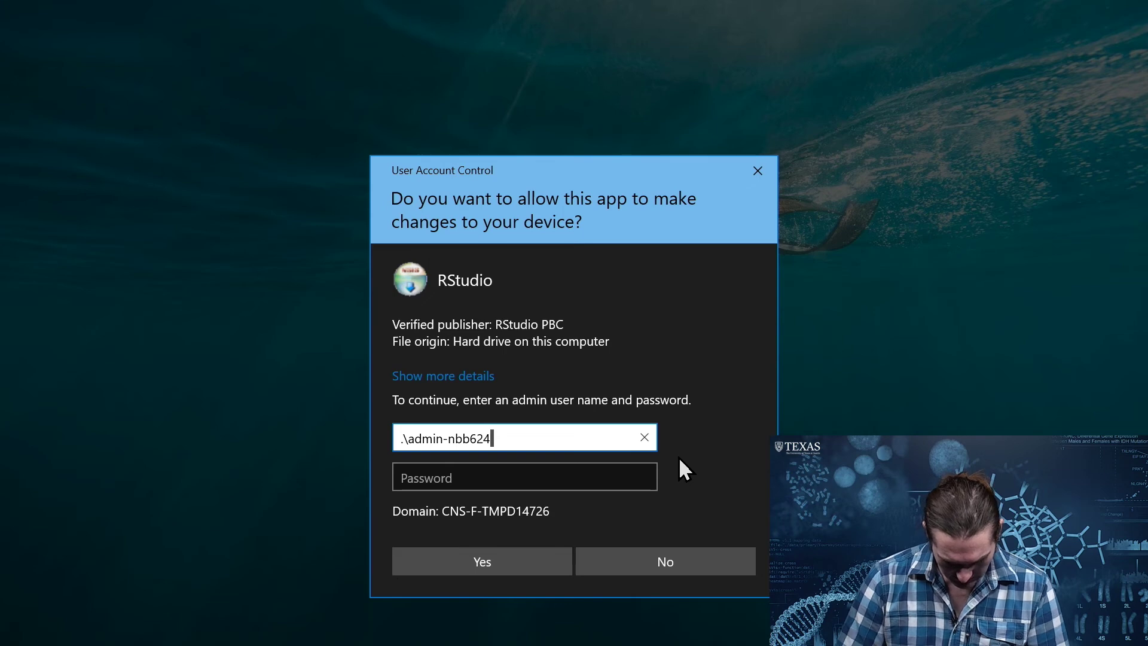
{"action": "key", "text": "Tab"}
{"action": "type", "text": "•••••••••••••"}
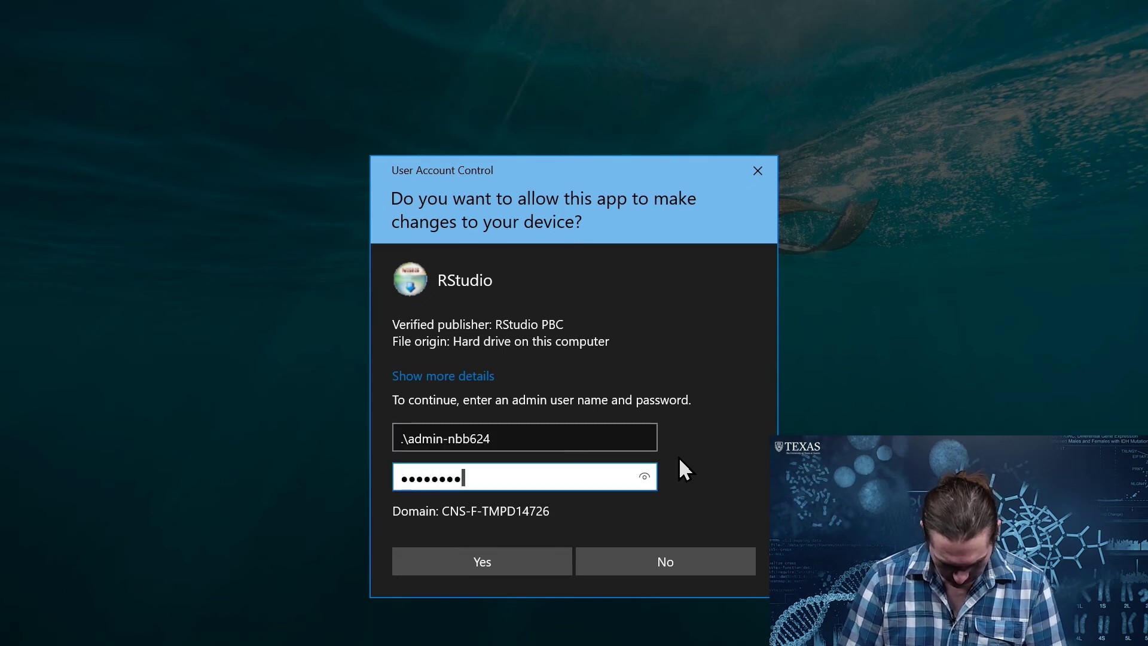
{"action": "type", "text": "••"}
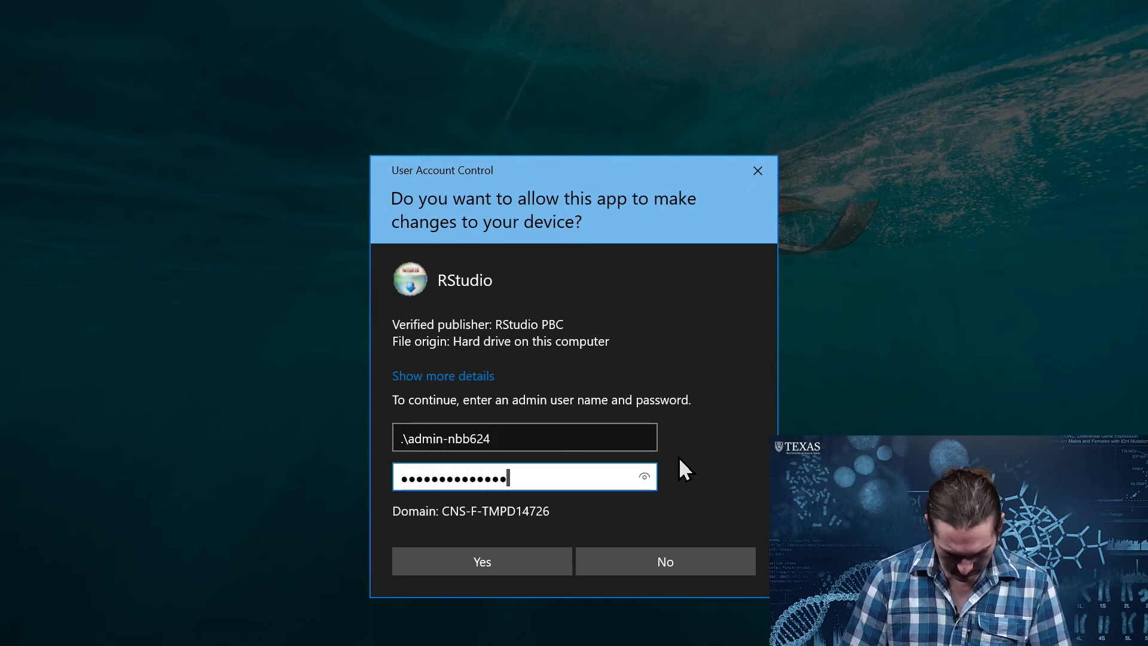
{"action": "key", "text": "Return"}
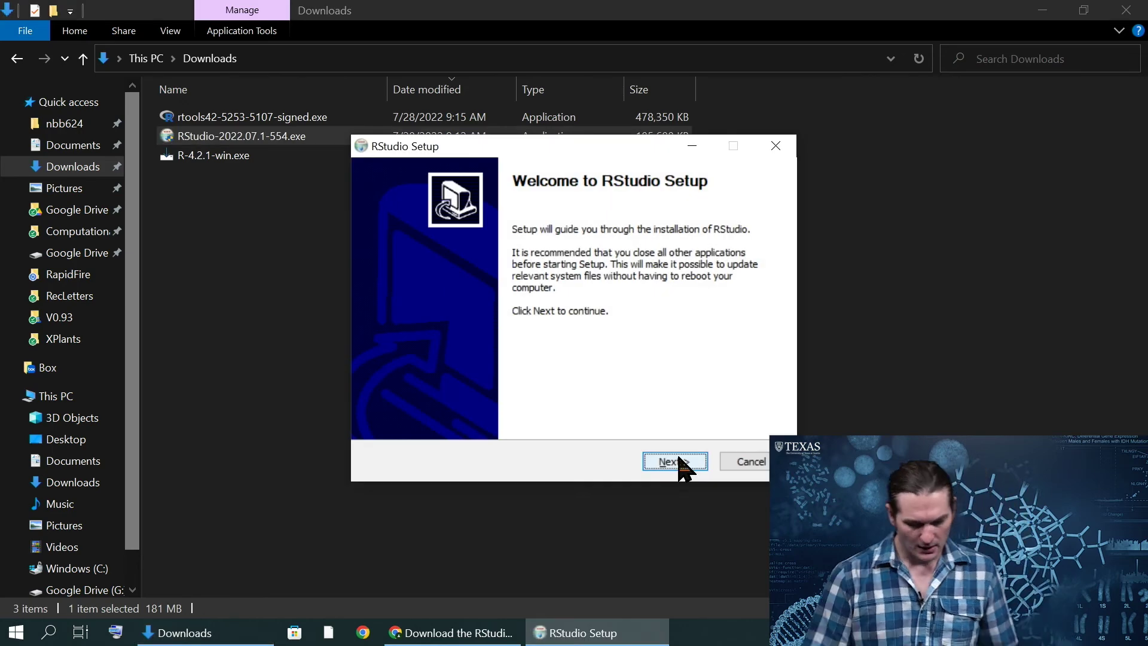
Install RStudio to C:\Program Files\RStudio with the RStudio Start Menu folder, then finish the installer.
{"action": "left_click", "coordinate": [680, 460]}
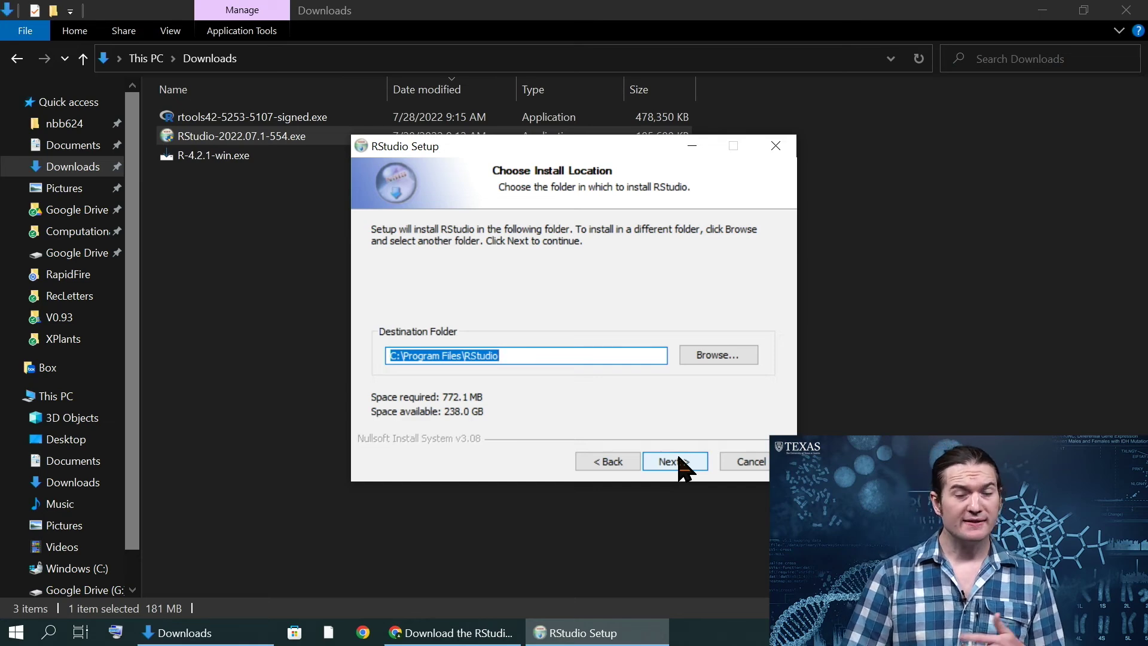
{"action": "left_click", "coordinate": [680, 460]}
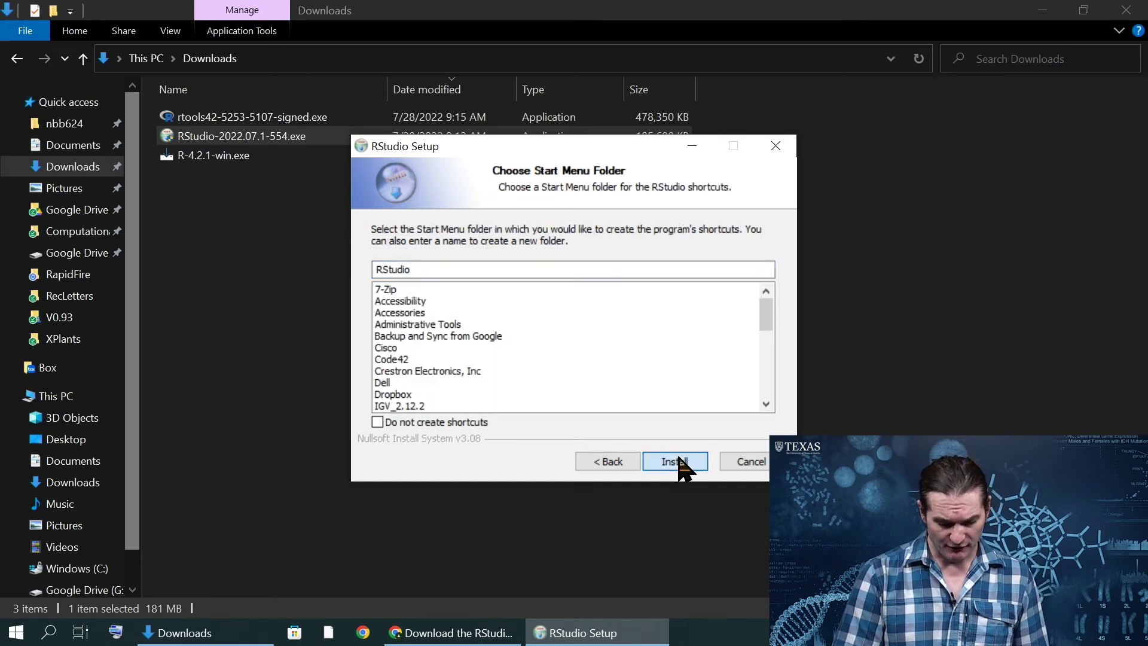
{"action": "left_click", "coordinate": [680, 461]}
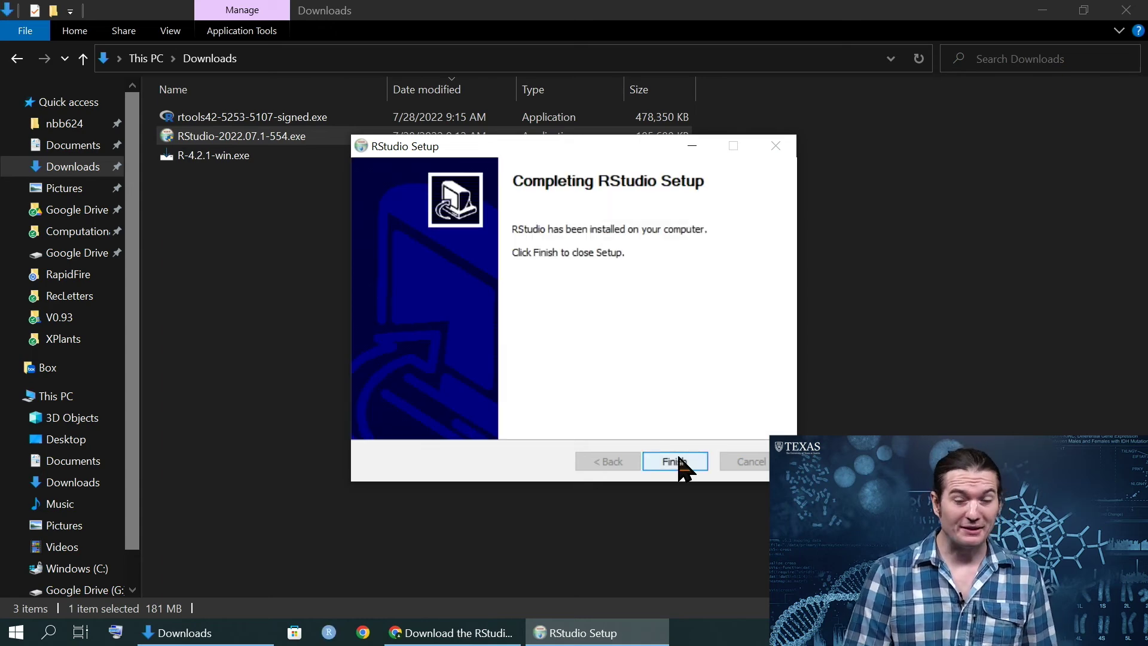
{"action": "left_click", "coordinate": [679, 457]}
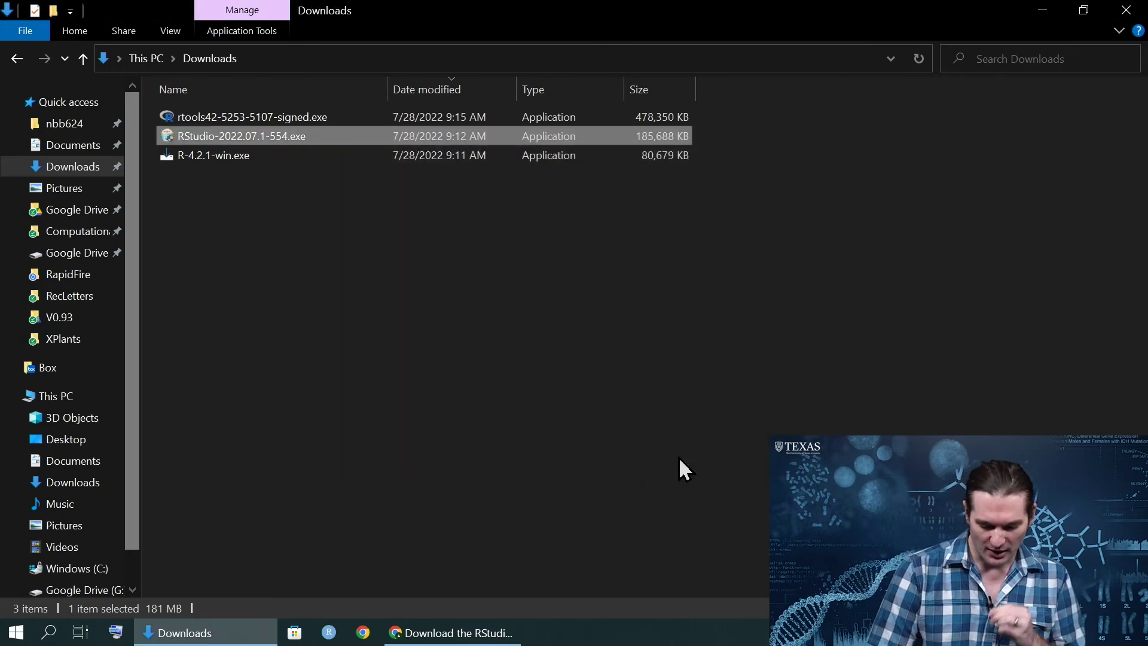
Launch RStudio by searching 'rs' from the Start menu, then maximise its window.
{"action": "key", "text": "super"}
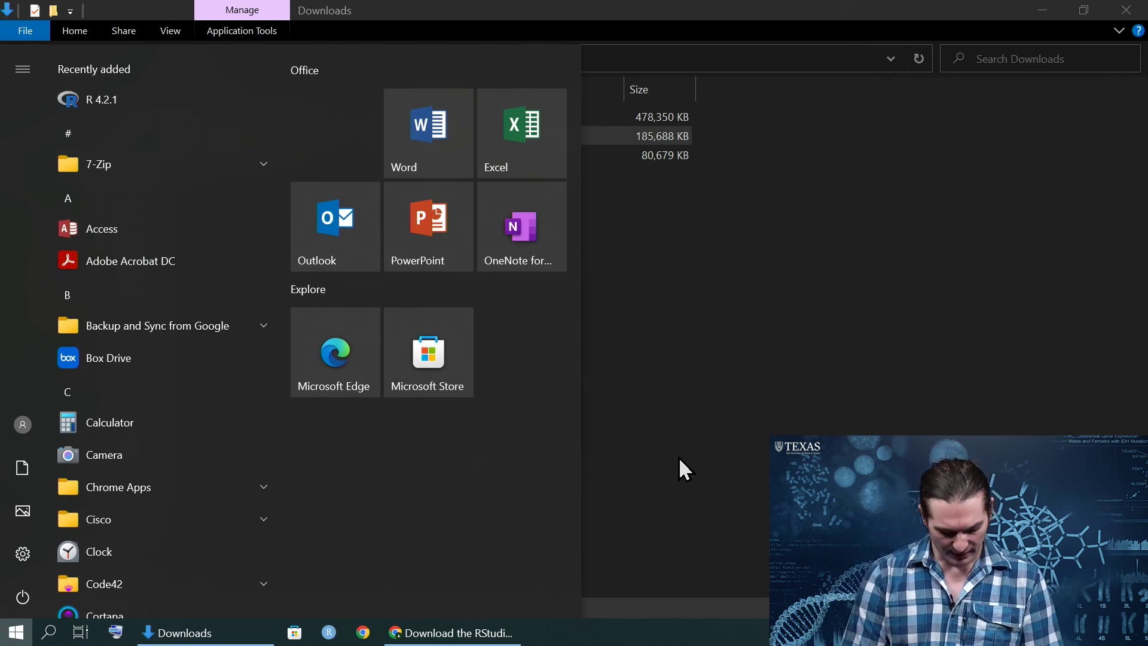
{"action": "type", "text": "rs"}
{"action": "key", "text": "Return"}
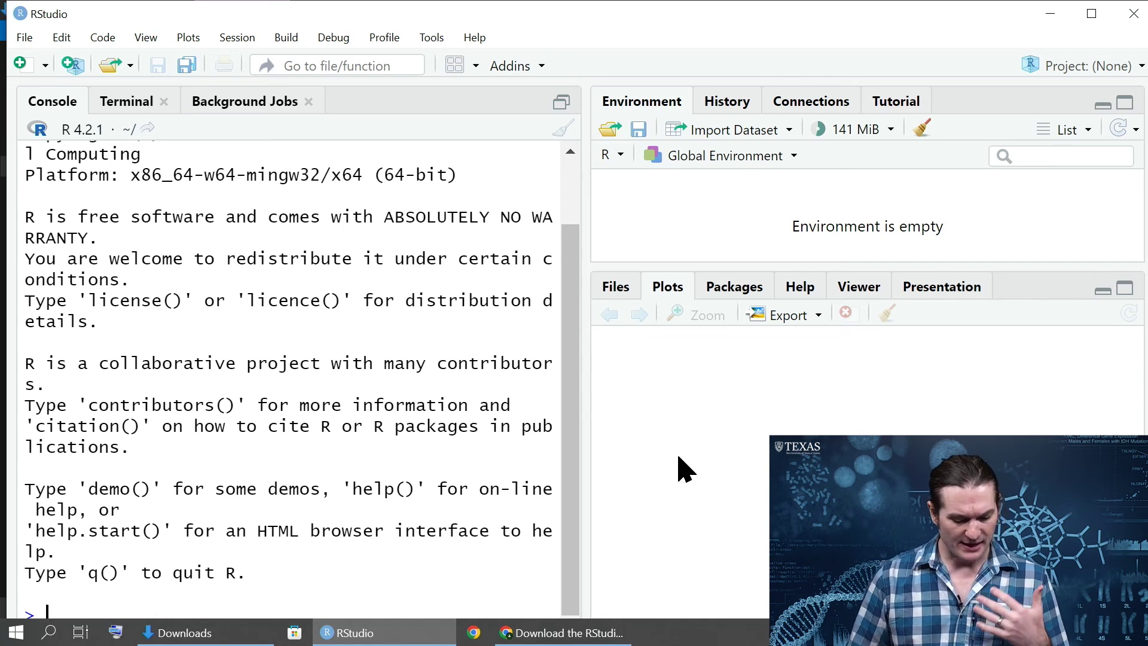
{"action": "double_click", "coordinate": [656, 13]}
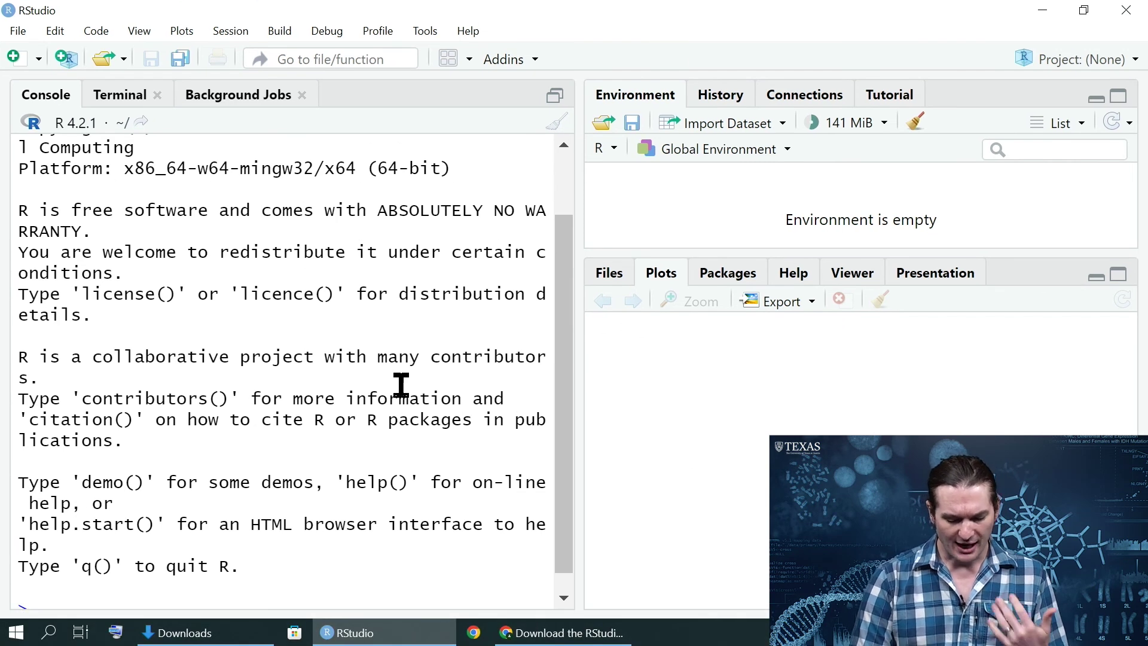
Open a blank Untitled1 script above the console and scroll the console to its R 4.2.1 banner.
{"action": "left_click", "coordinate": [551, 99]}
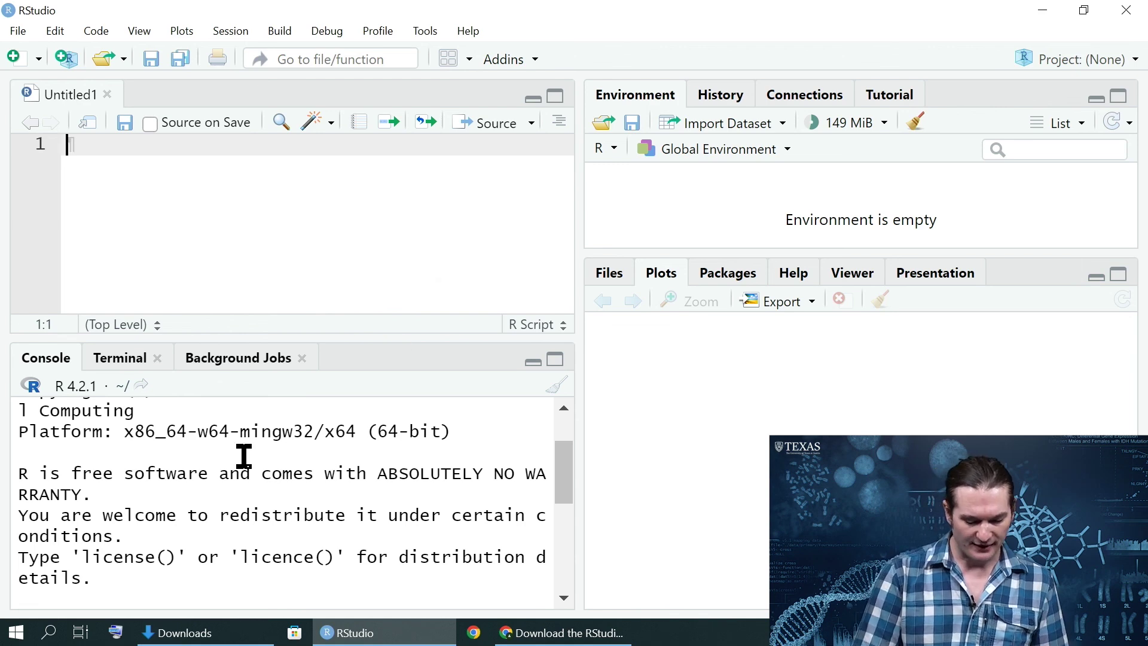
{"action": "scroll", "coordinate": [243, 457], "scroll_direction": "up", "scroll_amount": 2}
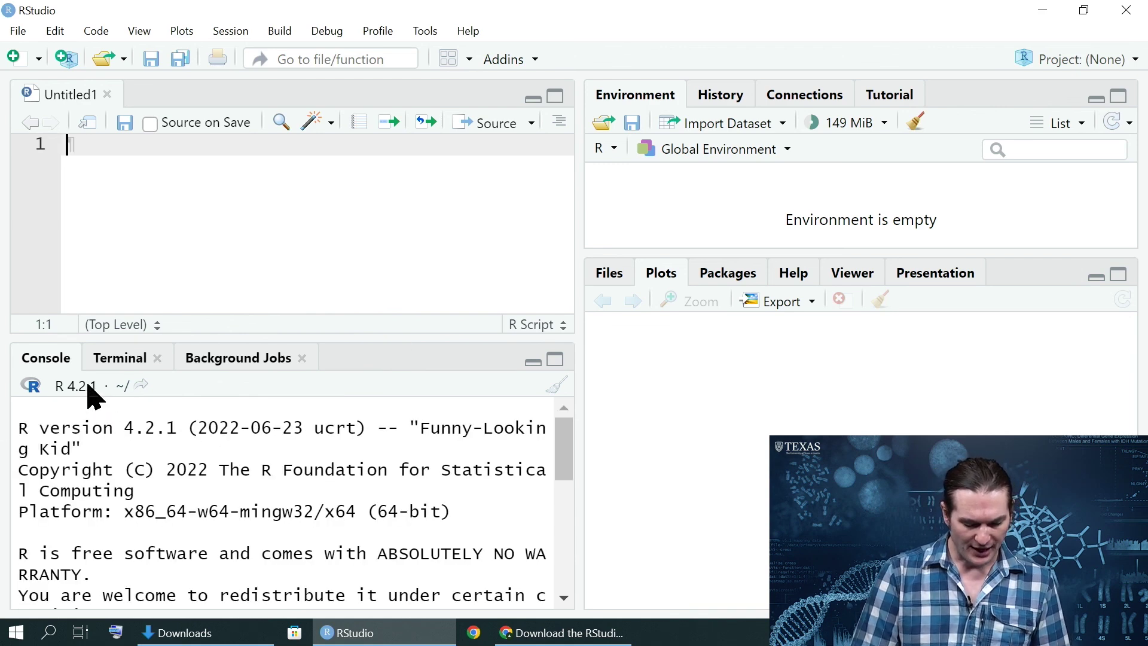